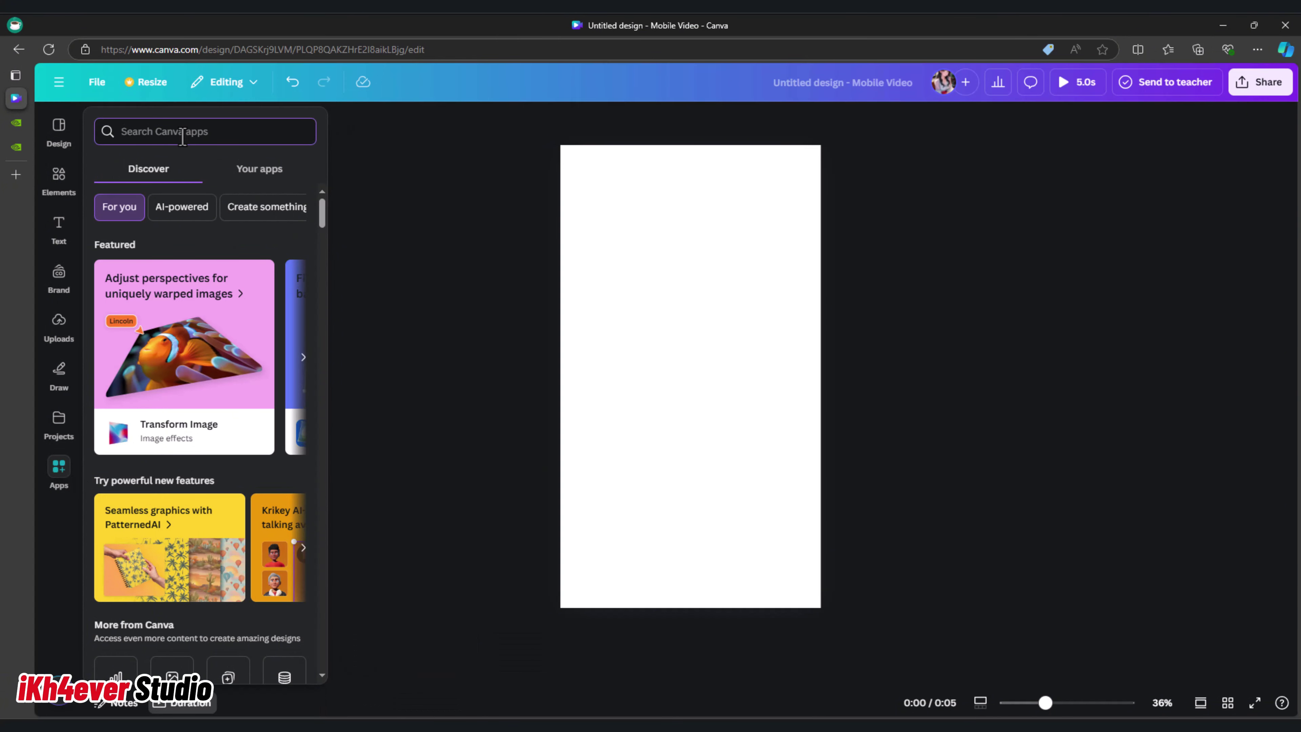
Search the apps for "magic media" and open the Magic Media app.
type("magic media")
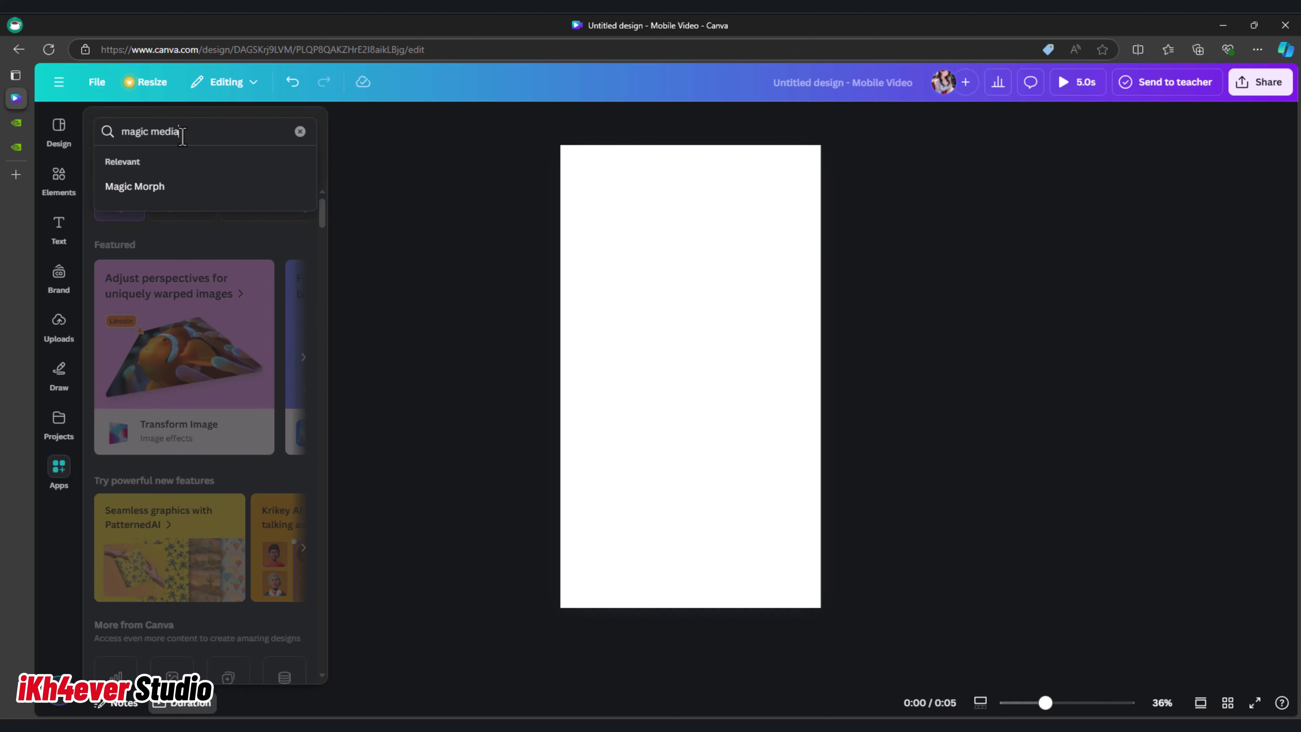
key("Return")
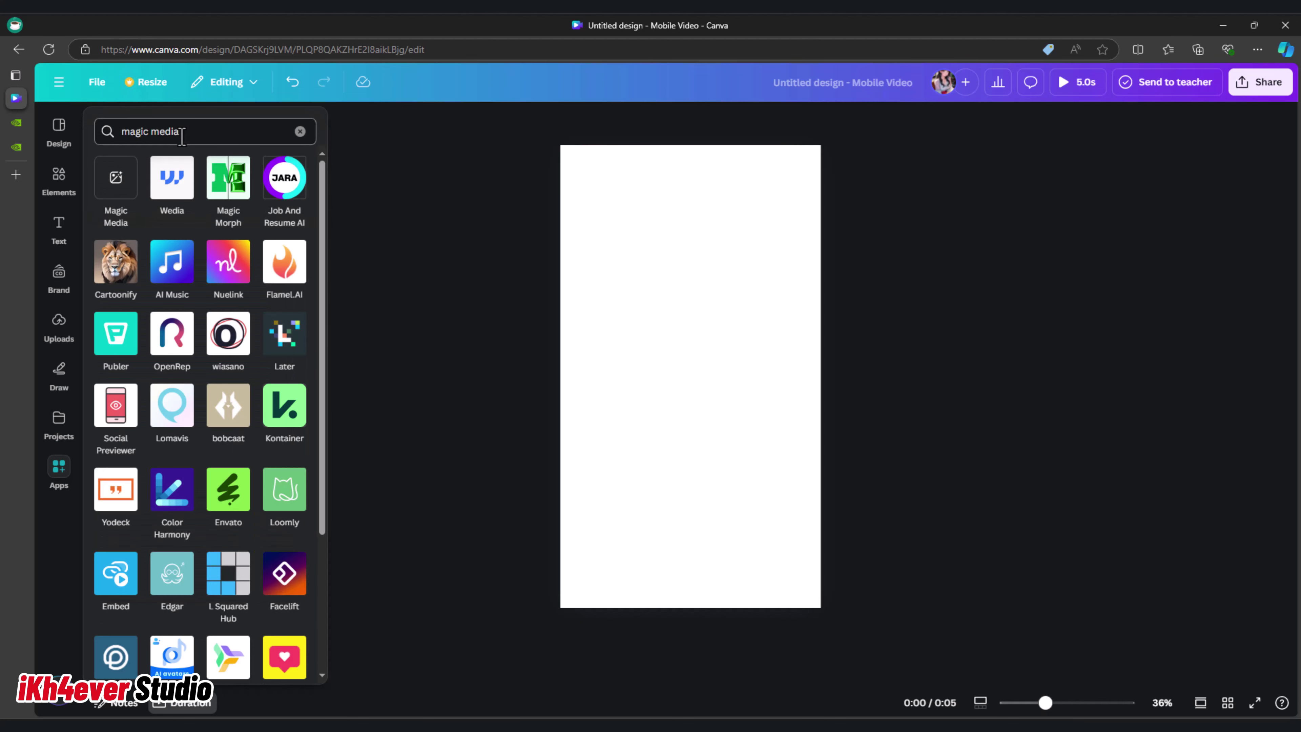
left_click(123, 192)
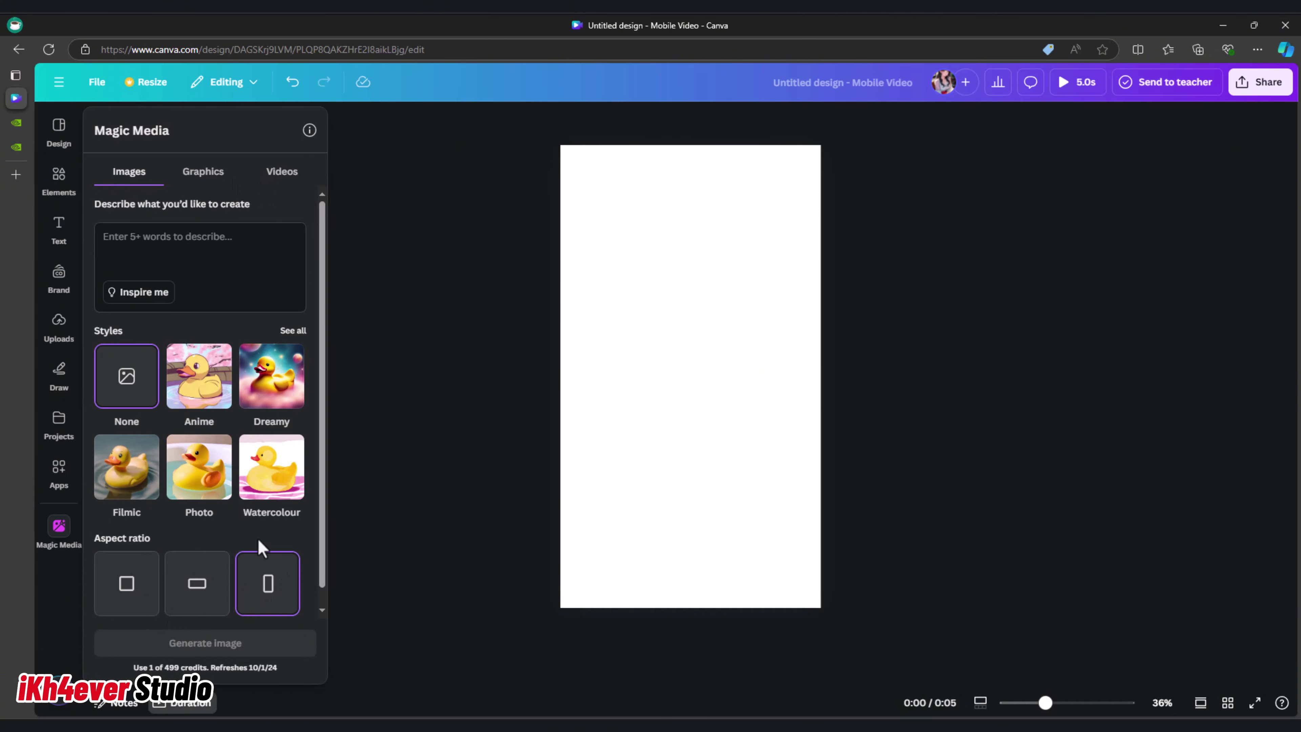
Generate portrait images with no style from the prompt "Super Car drive on the road" and return to the Magic Media results.
left_click(149, 243)
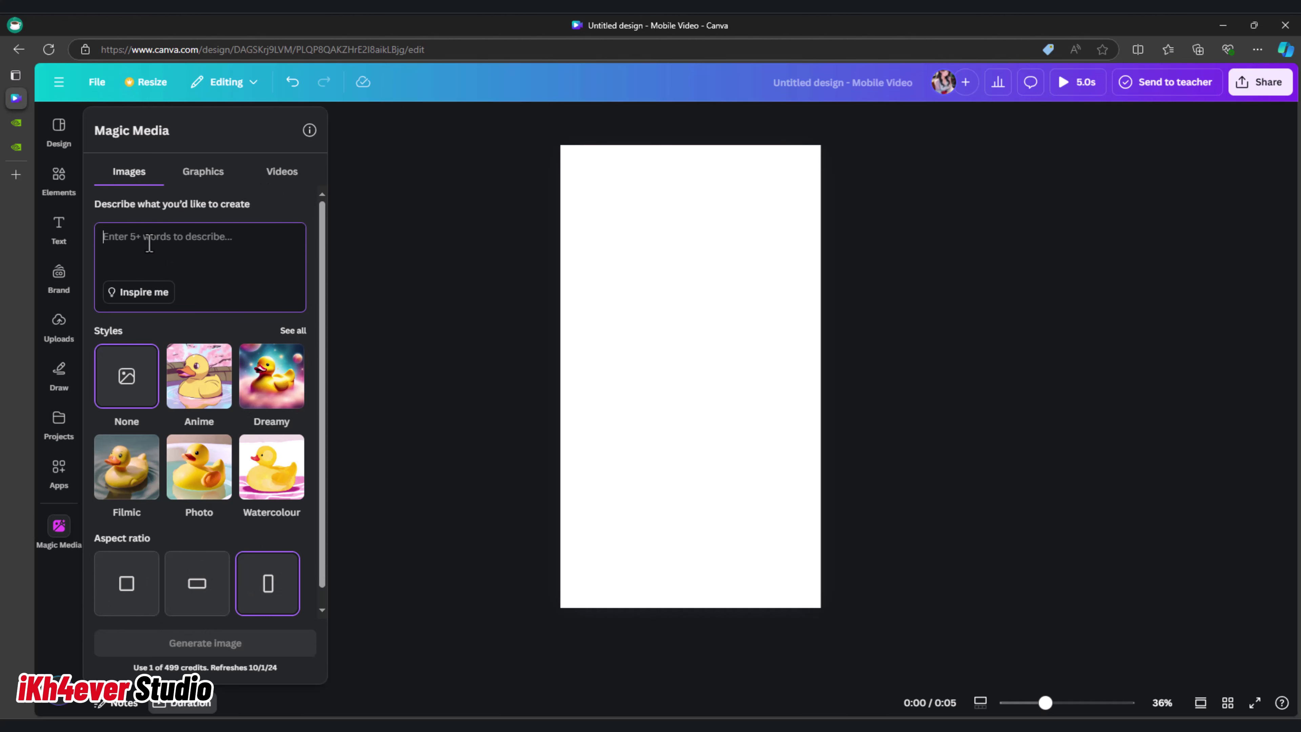
type("s")
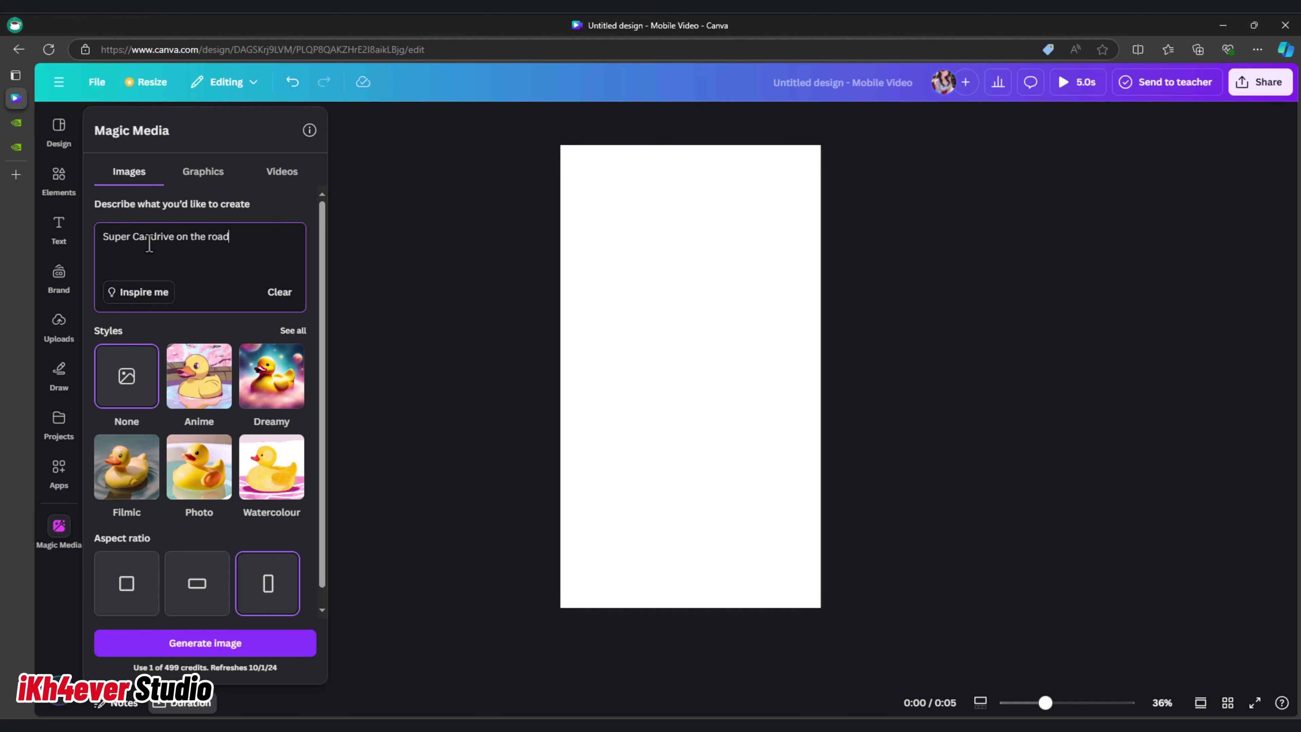
left_click(203, 644)
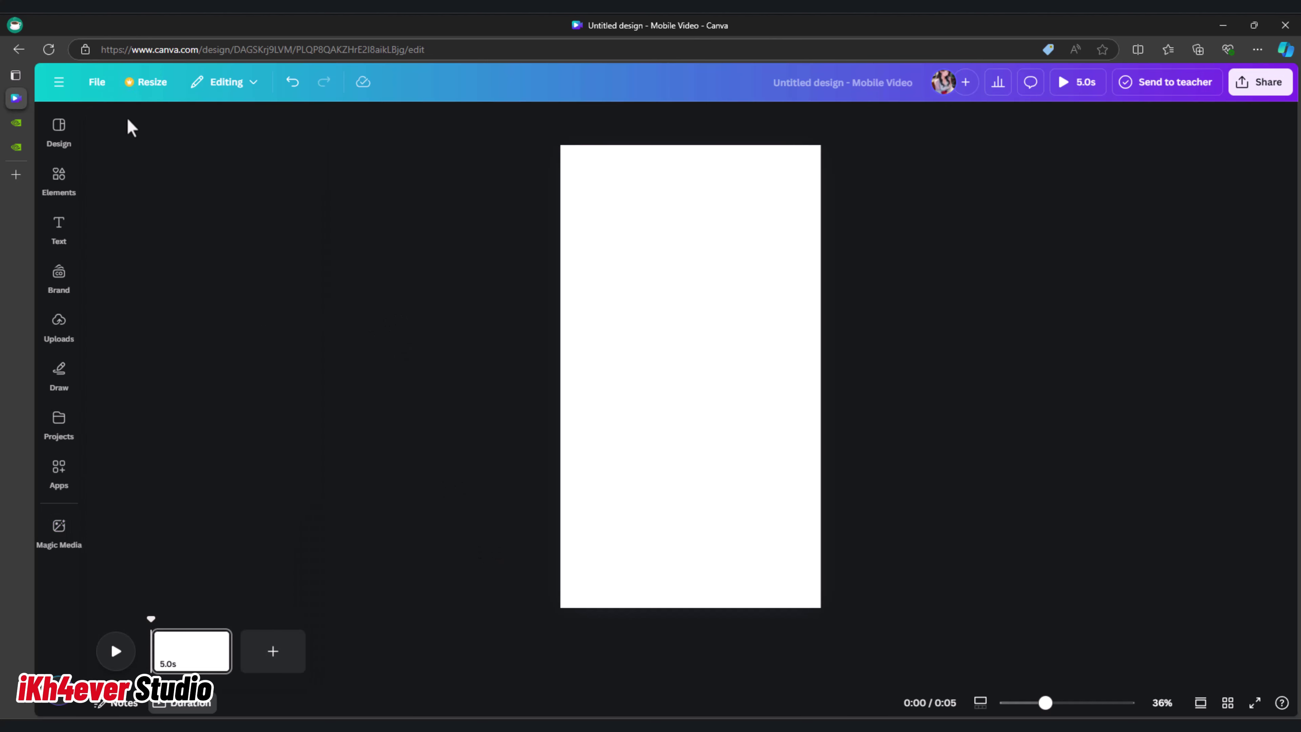
left_click(59, 127)
left_click(59, 533)
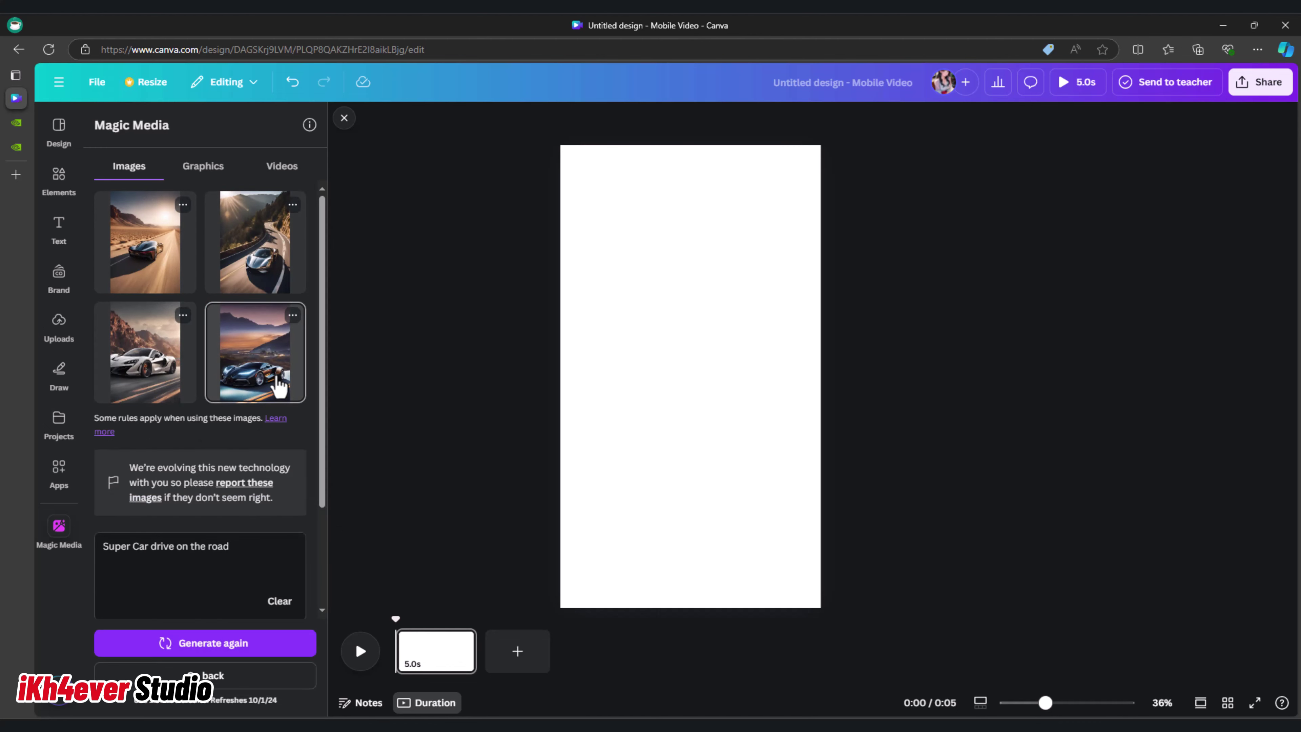
Add the generated image of the car on the winding mountain road and enlarge it to cover the whole page.
left_click(250, 264)
left_click_drag(710, 378, 642, 230)
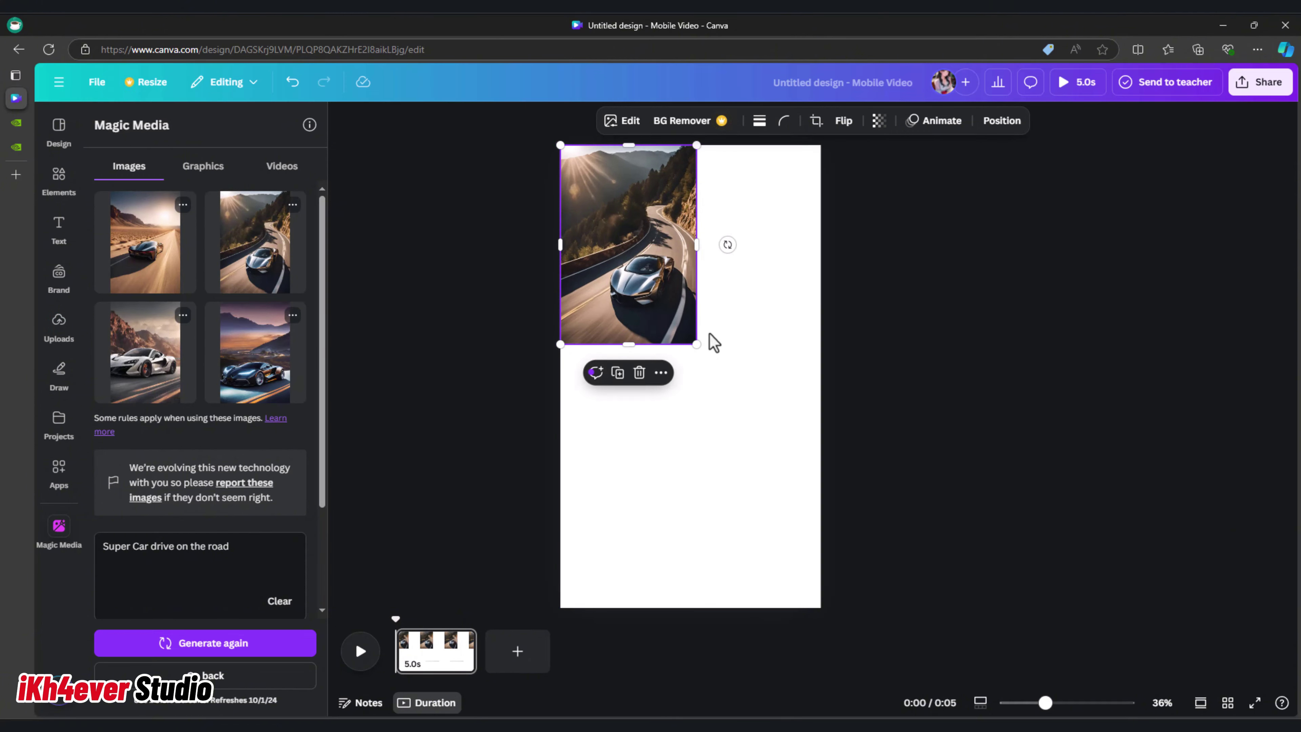
left_click_drag(696, 343, 815, 536)
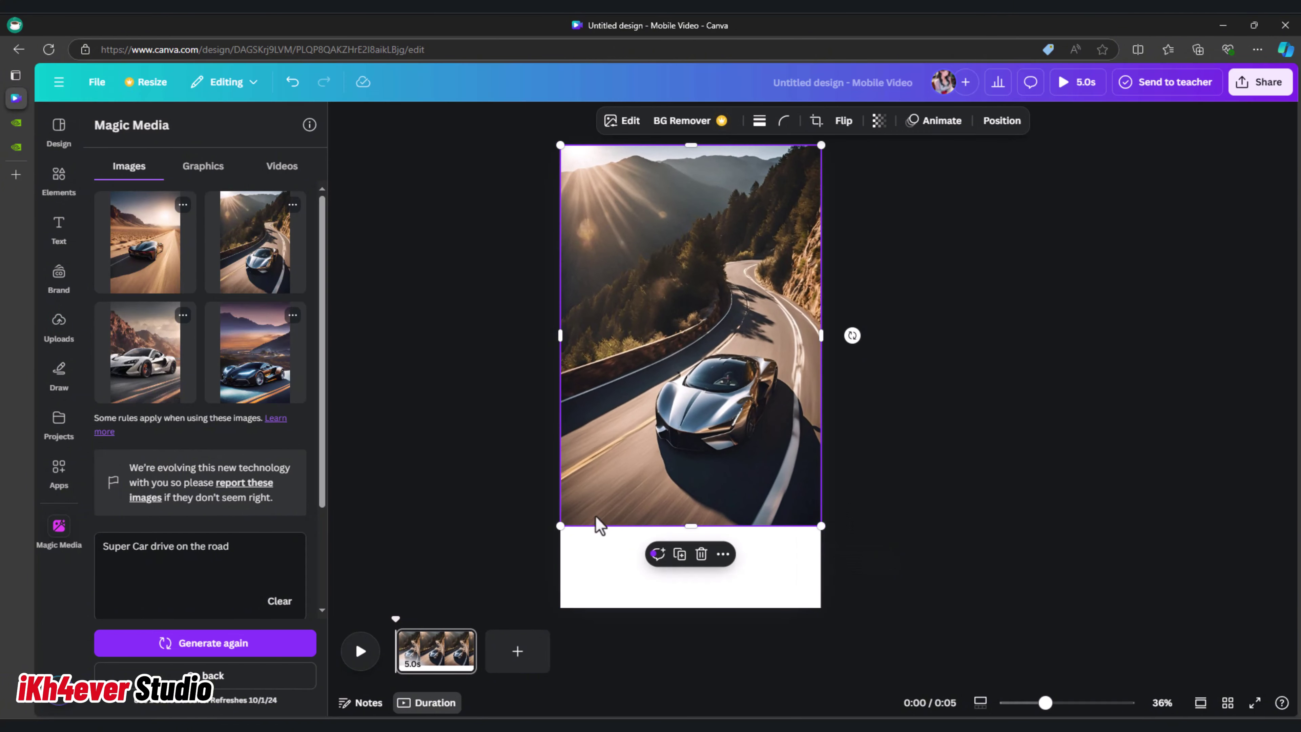
left_click_drag(548, 536, 521, 581)
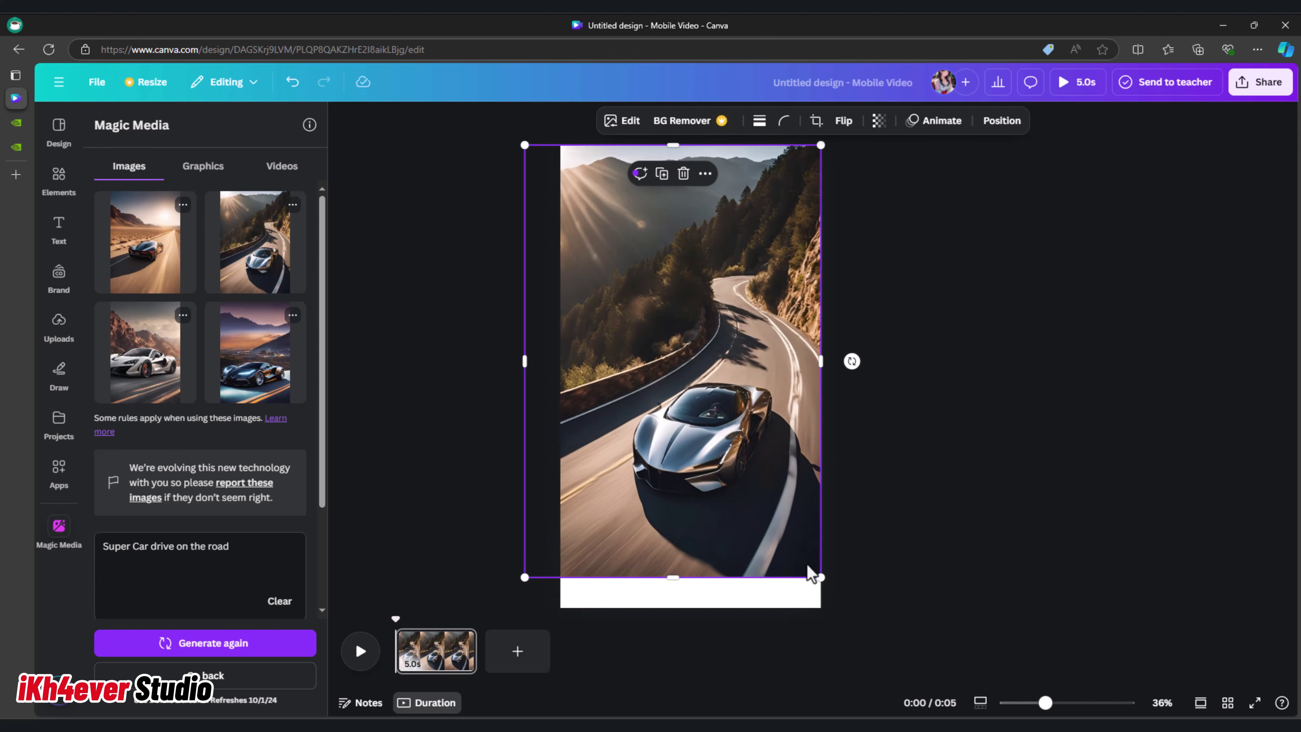
left_click_drag(819, 576, 843, 607)
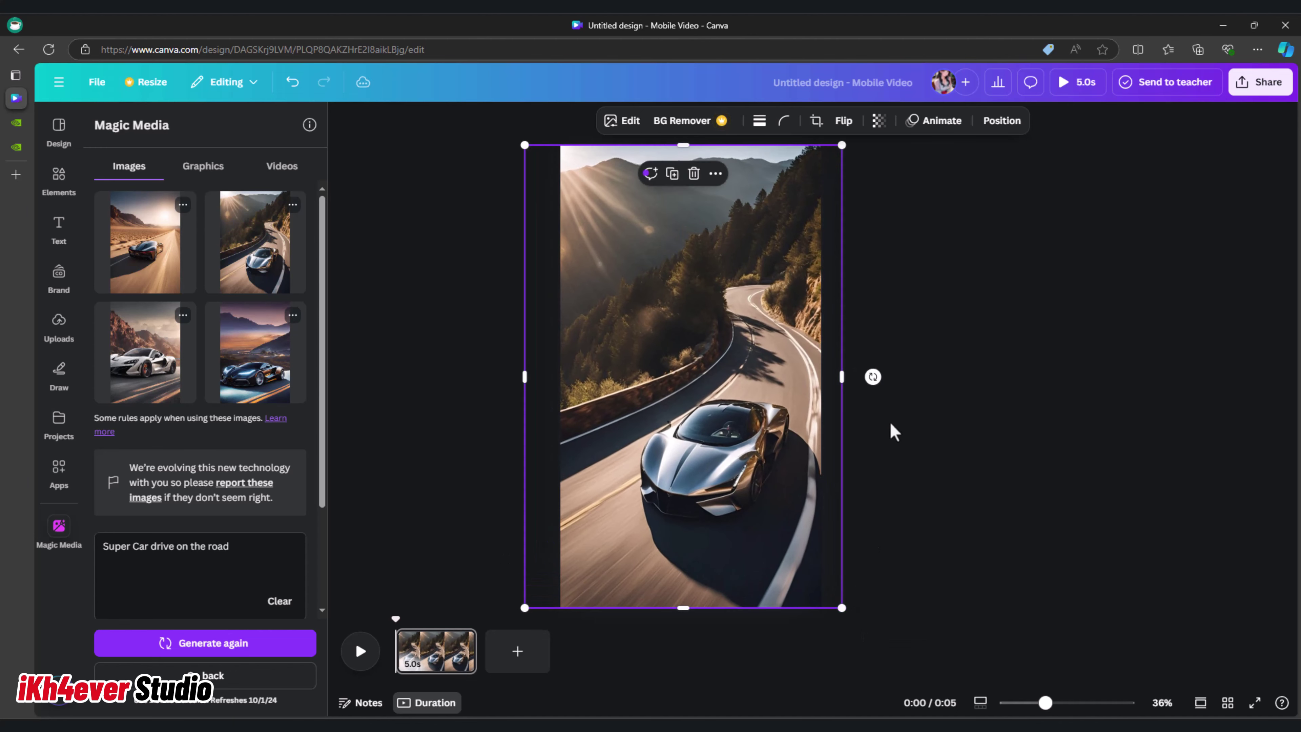
left_click(890, 420)
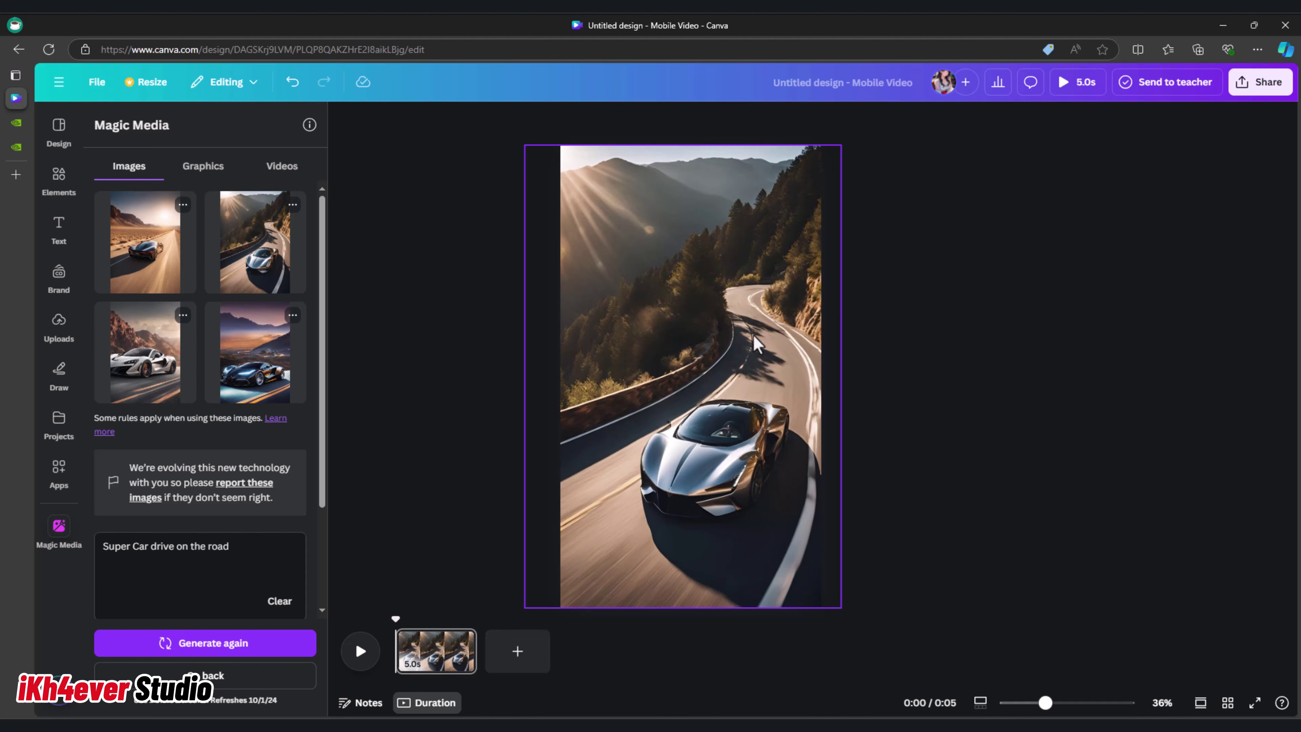
Place the "Coffee person" font combination over the upper part of the car image.
left_click(60, 229)
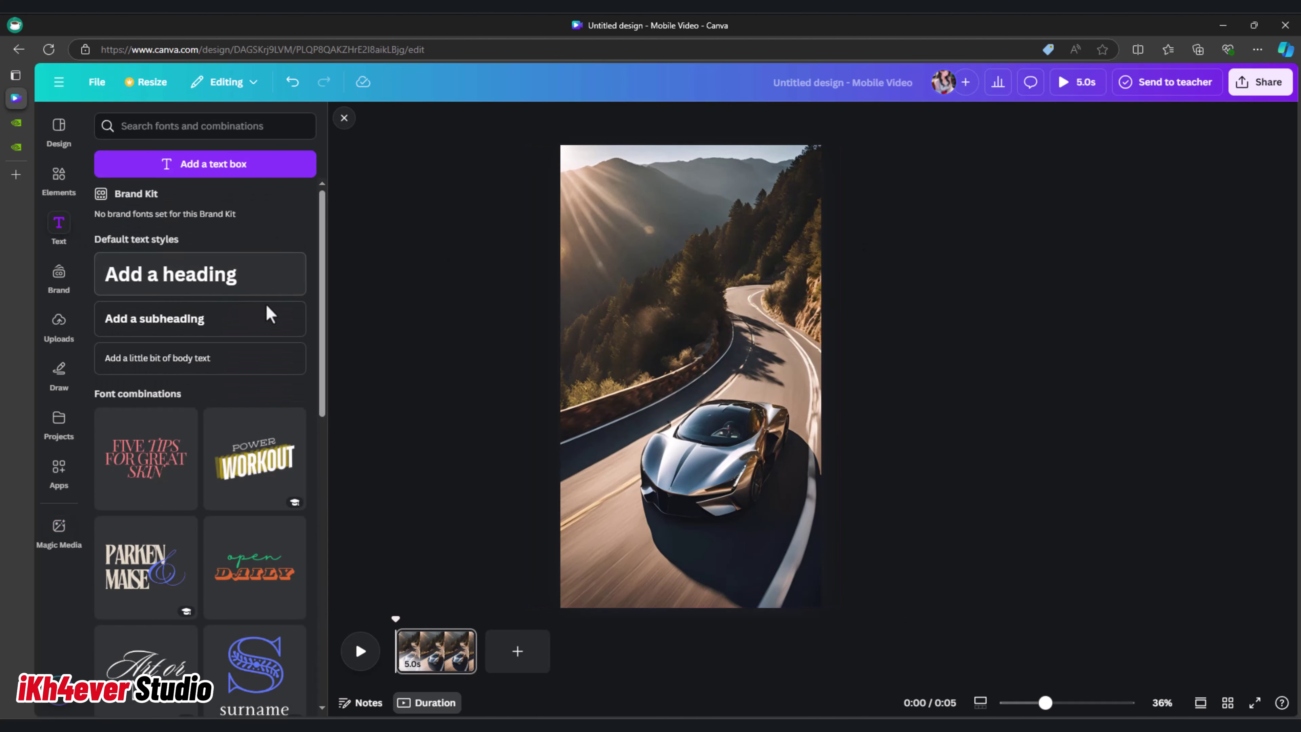
scroll(159, 424, "down", 6)
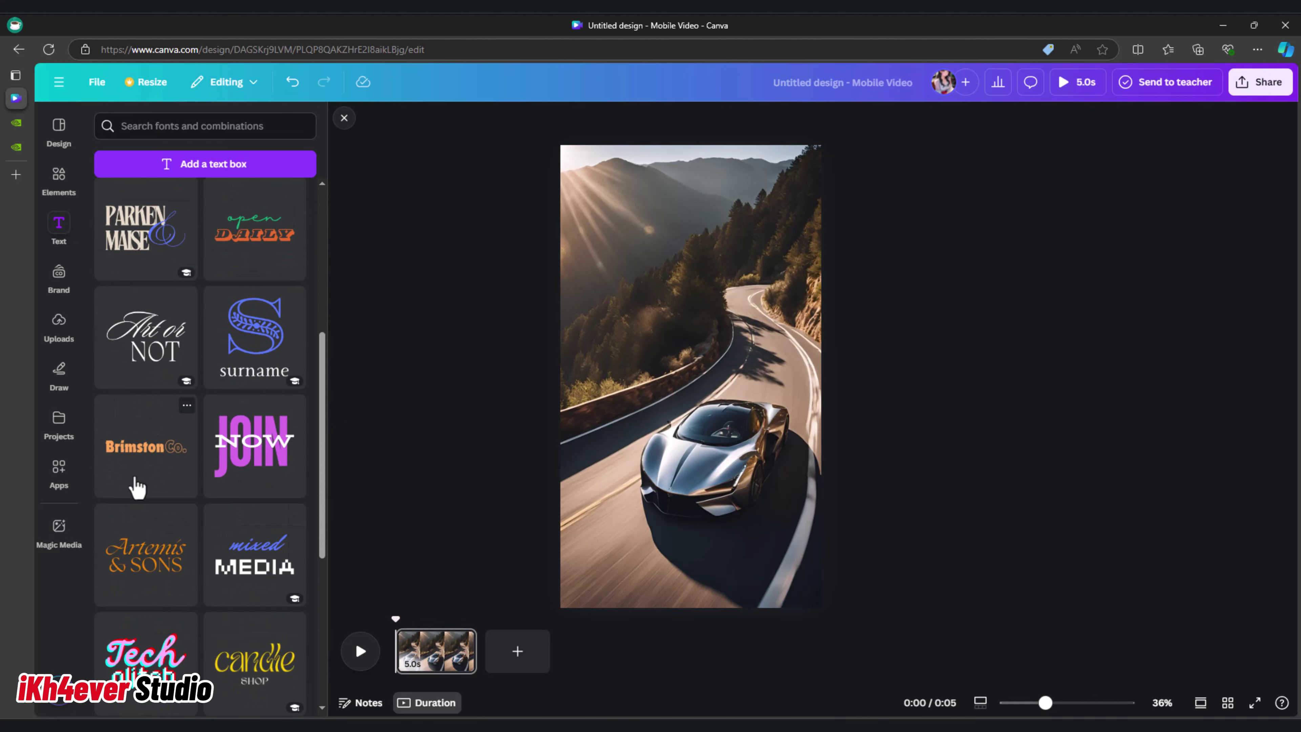
scroll(138, 487, "down", 7)
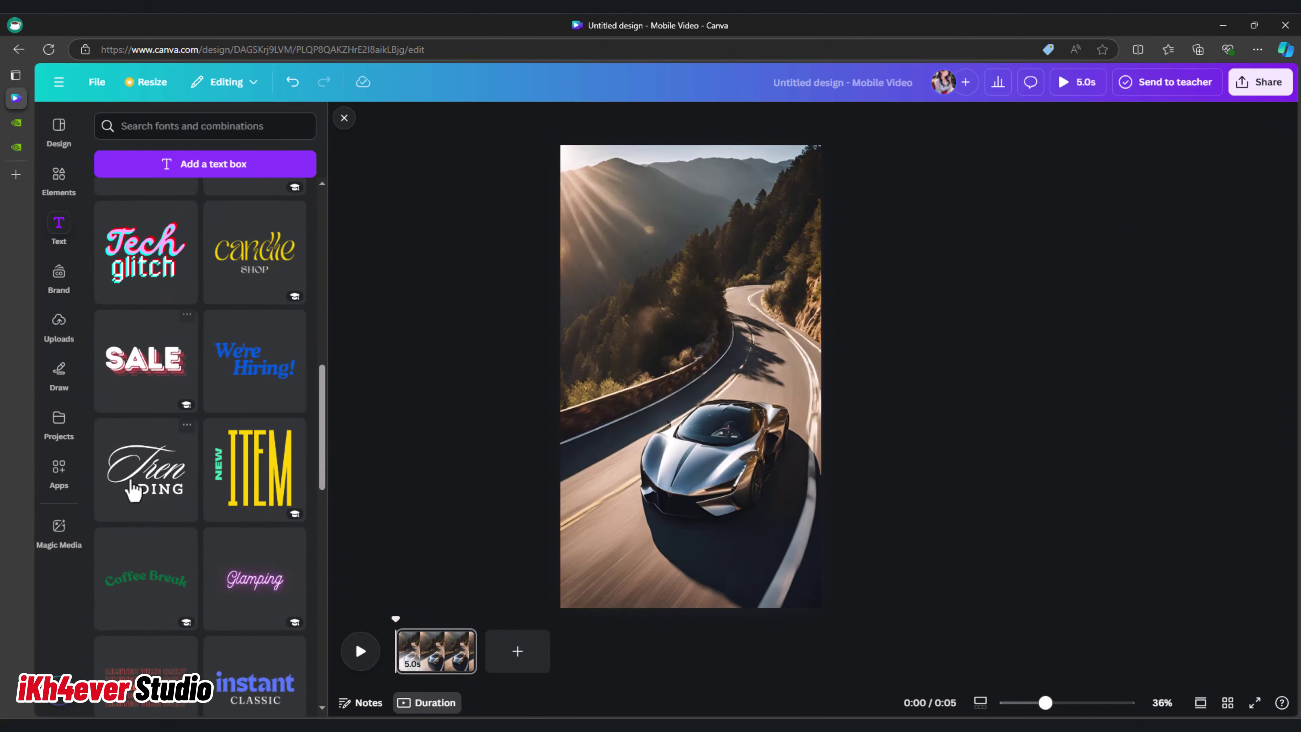
scroll(132, 487, "down", 15)
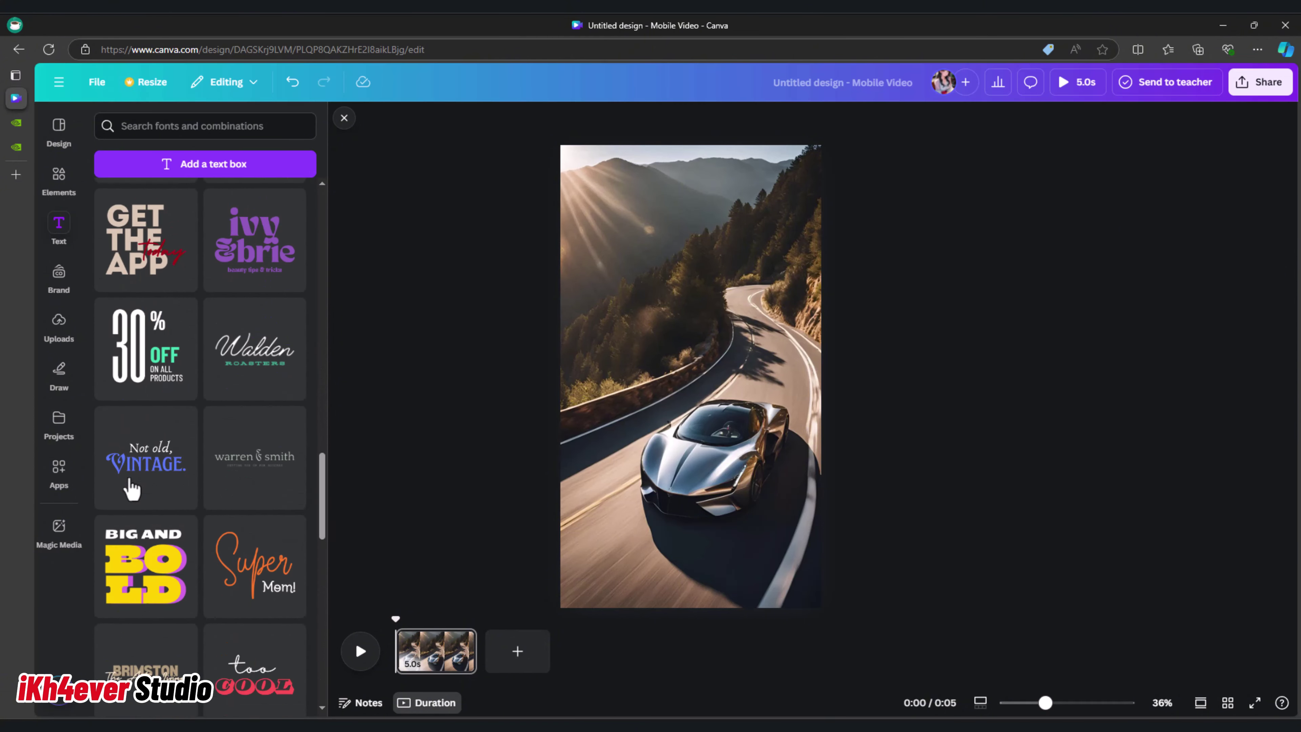
scroll(132, 490, "down", 3)
scroll(131, 488, "down", 8)
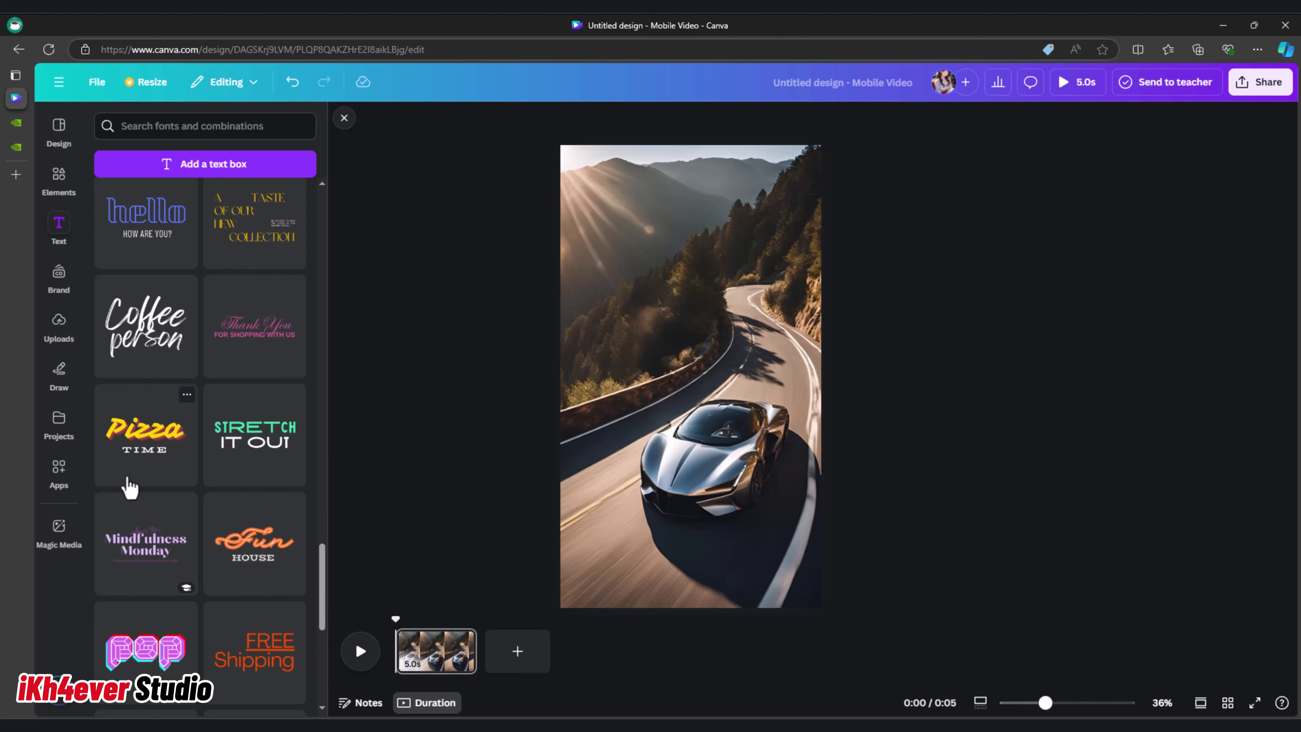
left_click_drag(149, 333, 711, 253)
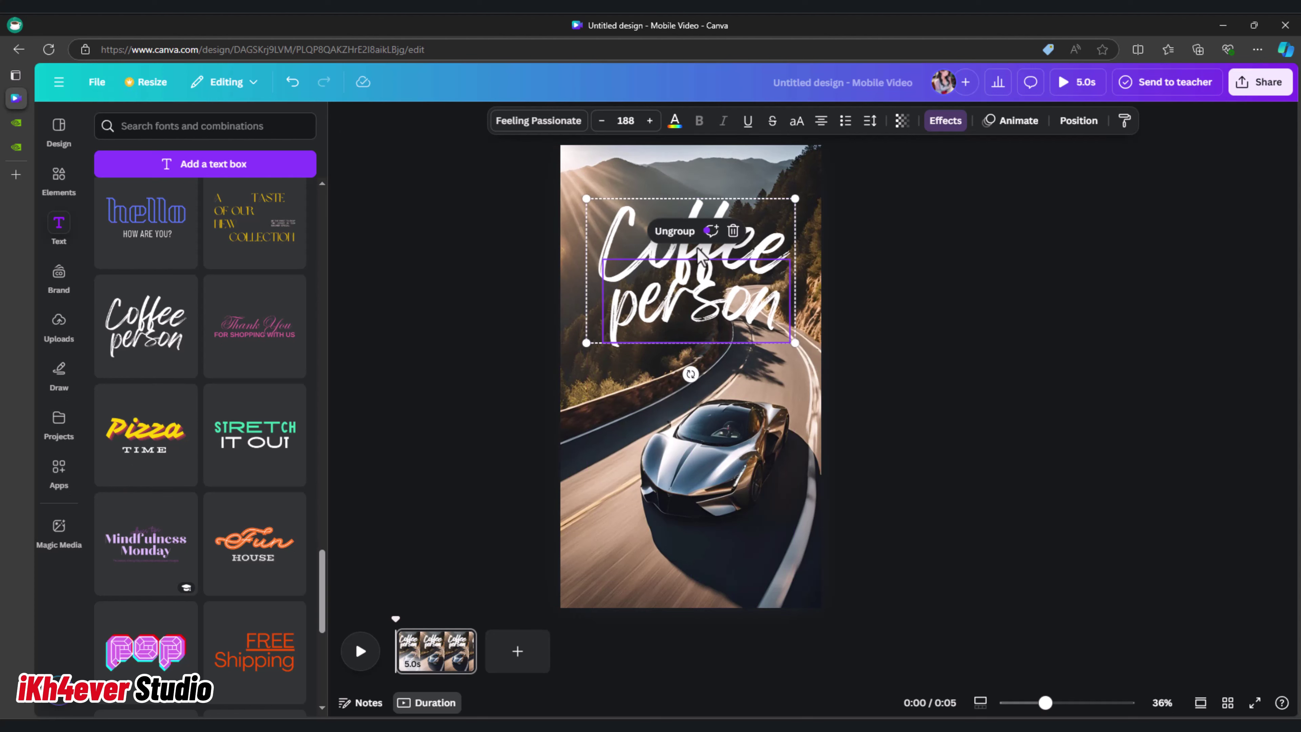
Replace the word "Coffee" in the text group with "My holiday".
left_click(663, 233)
double_click(663, 233)
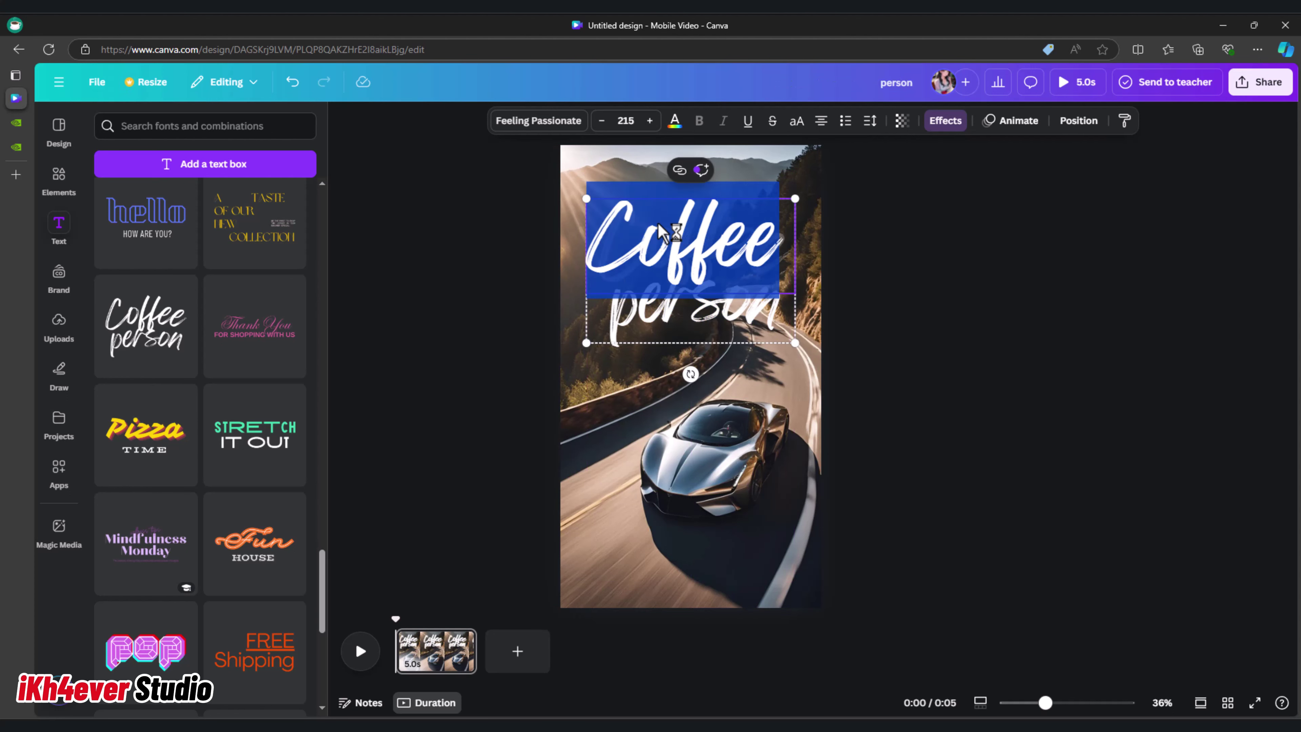
type("M")
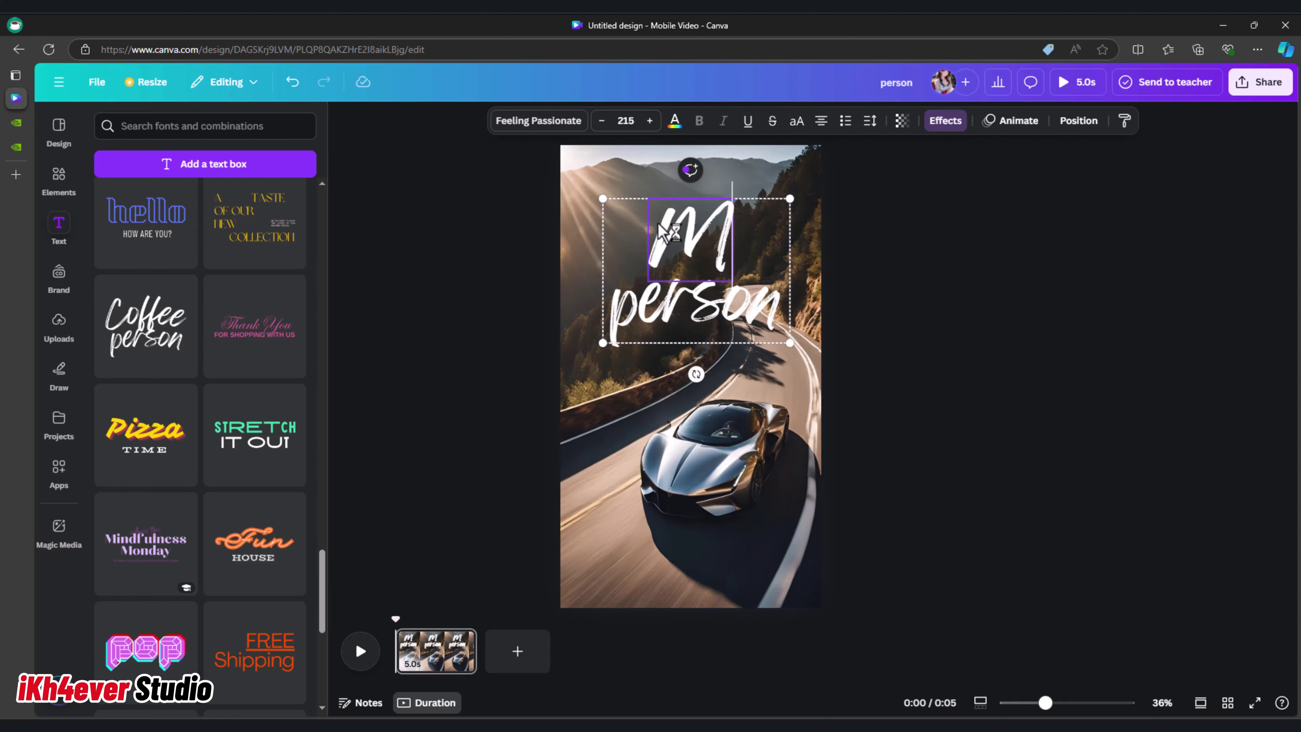
type("y holidy")
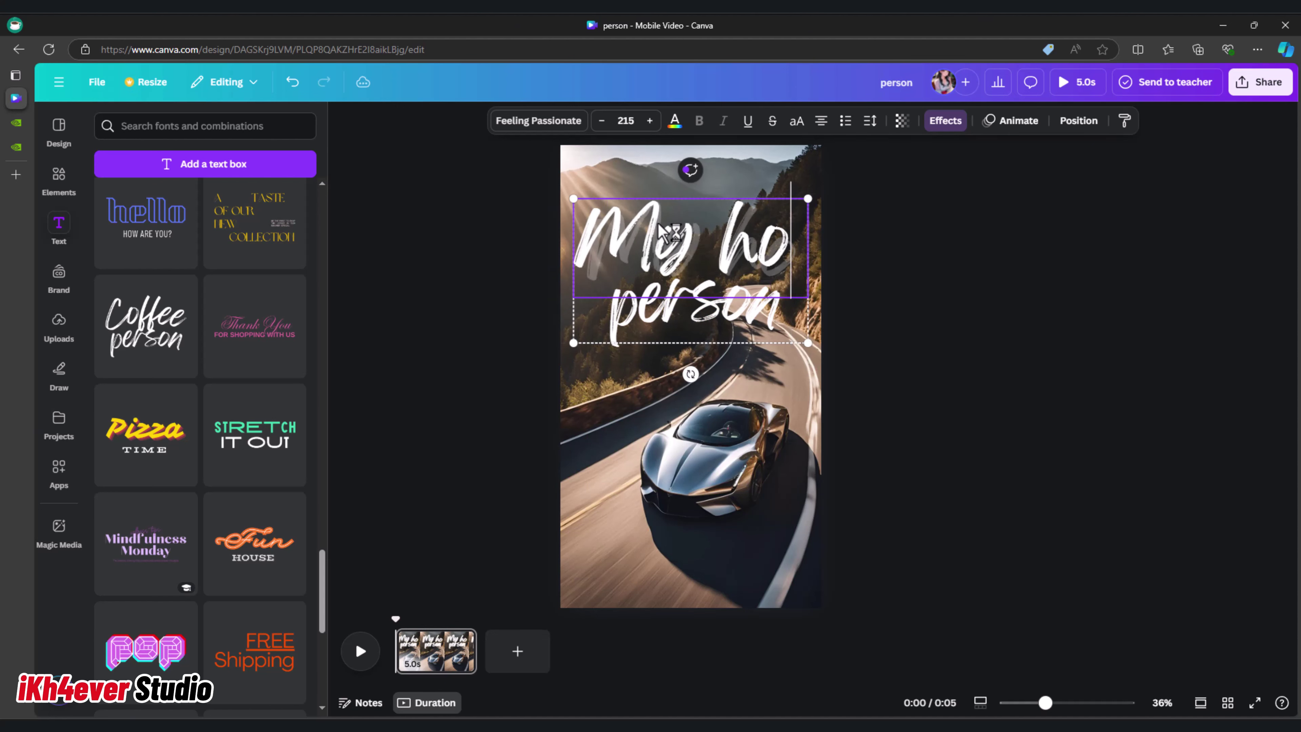
key("BackSpace")
key("BackSpace")
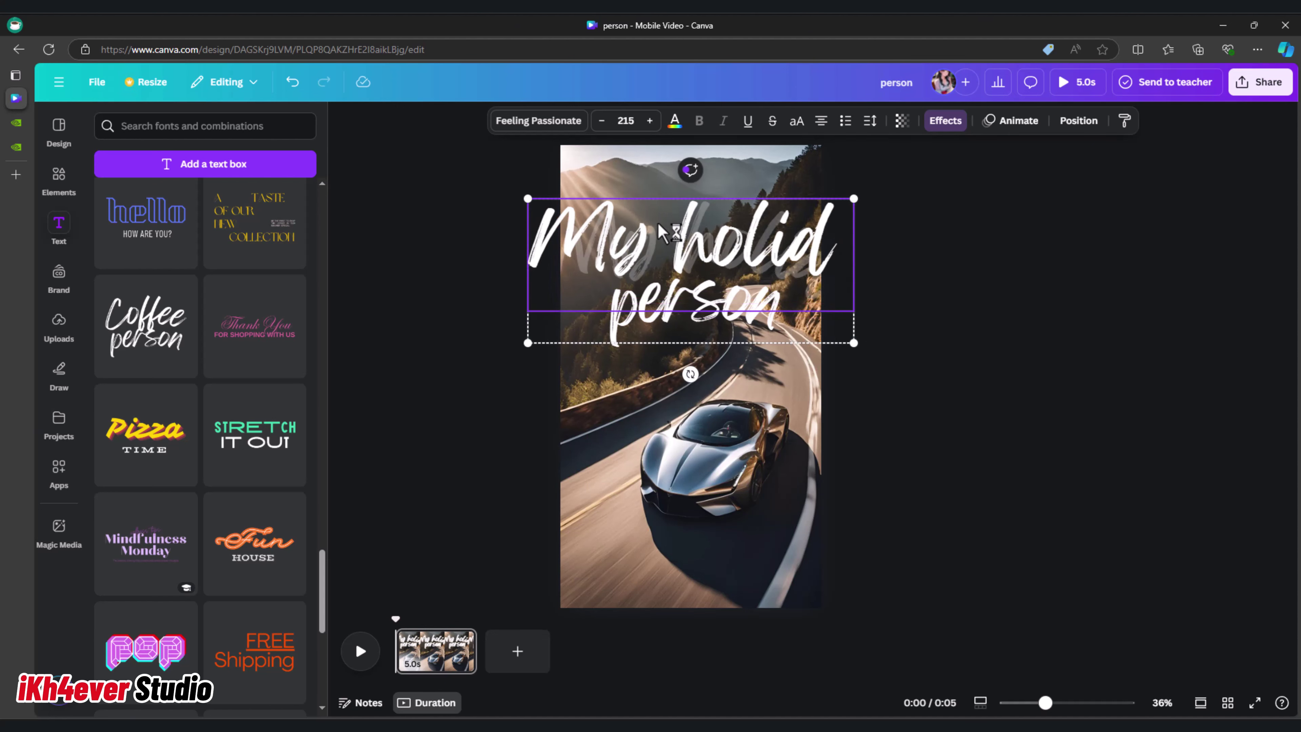
type("day")
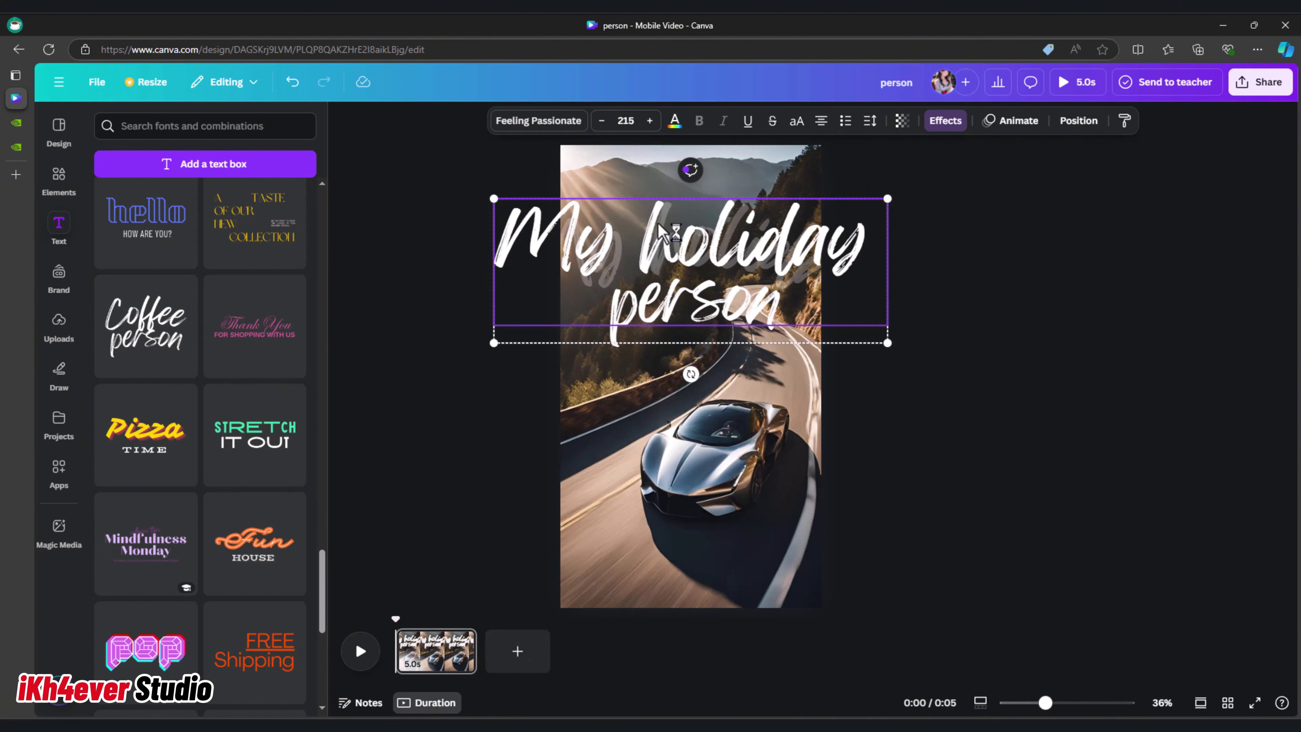
Scale the title text group down so that it fits about the width of the page.
left_click_drag(888, 343, 823, 307)
left_click(917, 282)
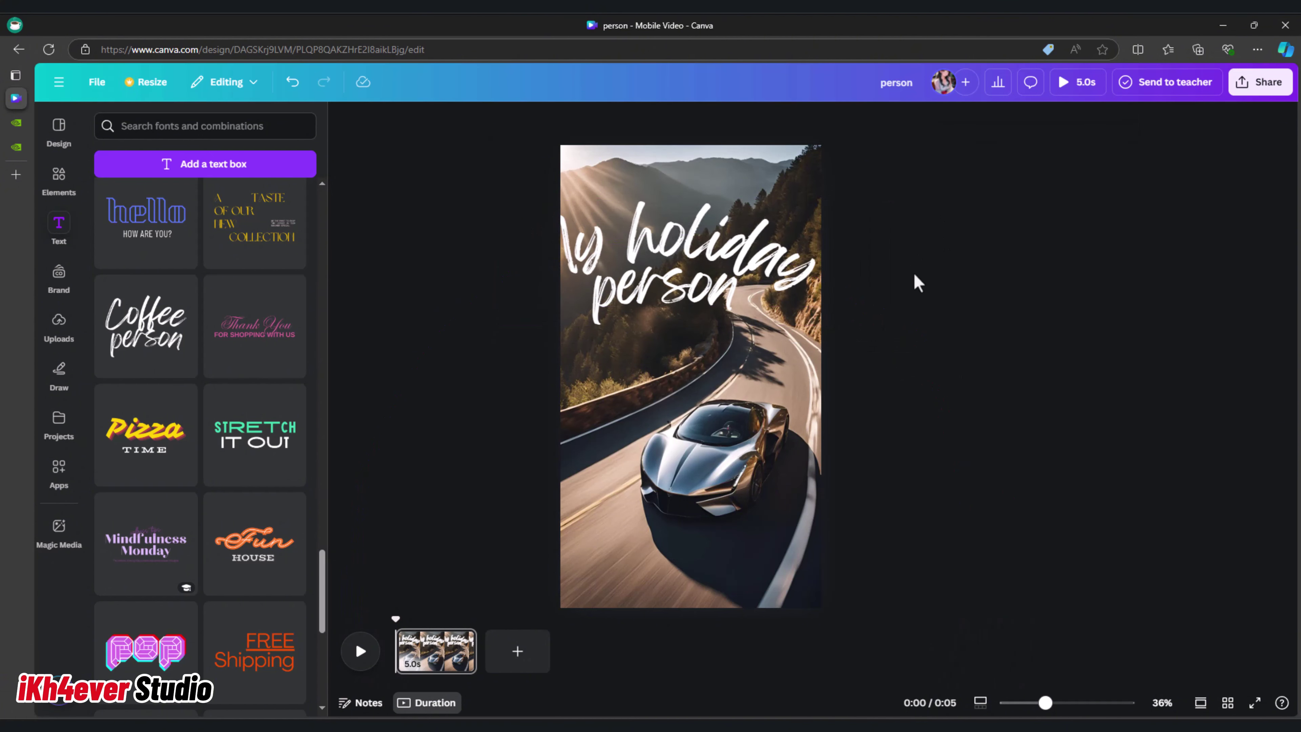
left_click(530, 314)
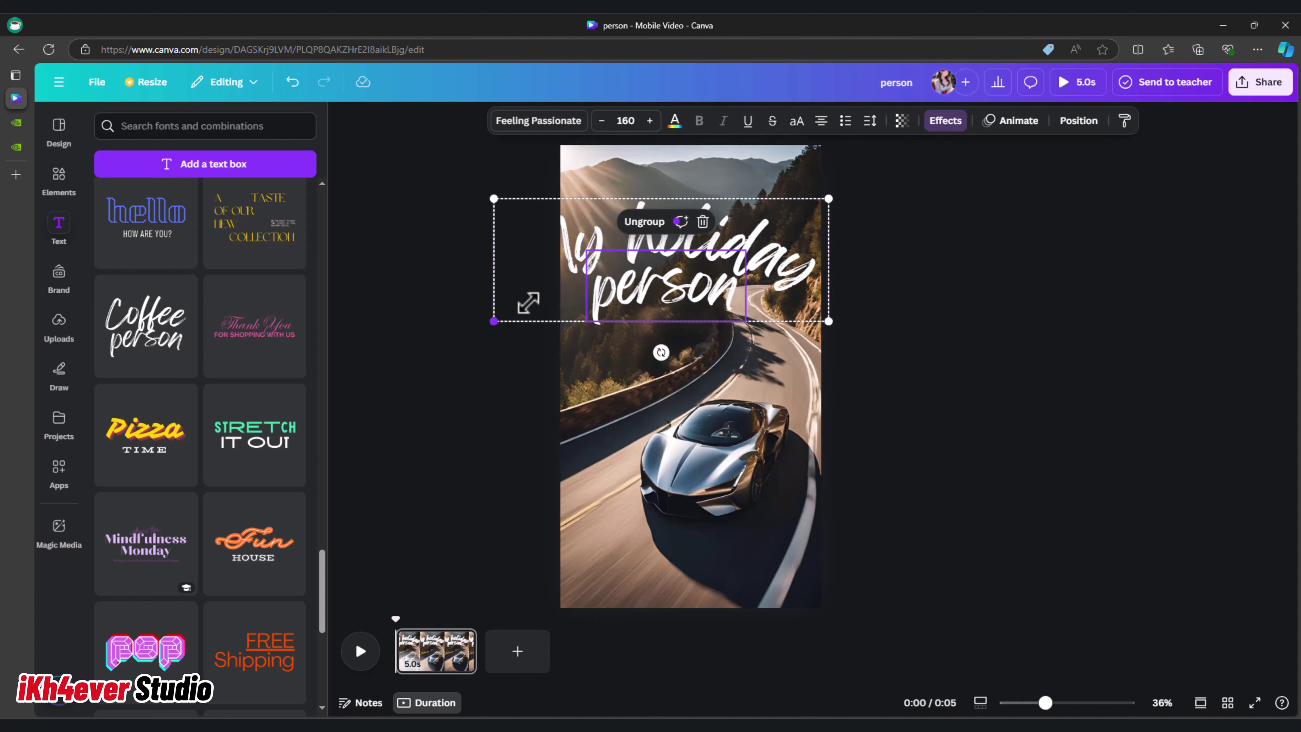
left_click_drag(528, 302, 560, 294)
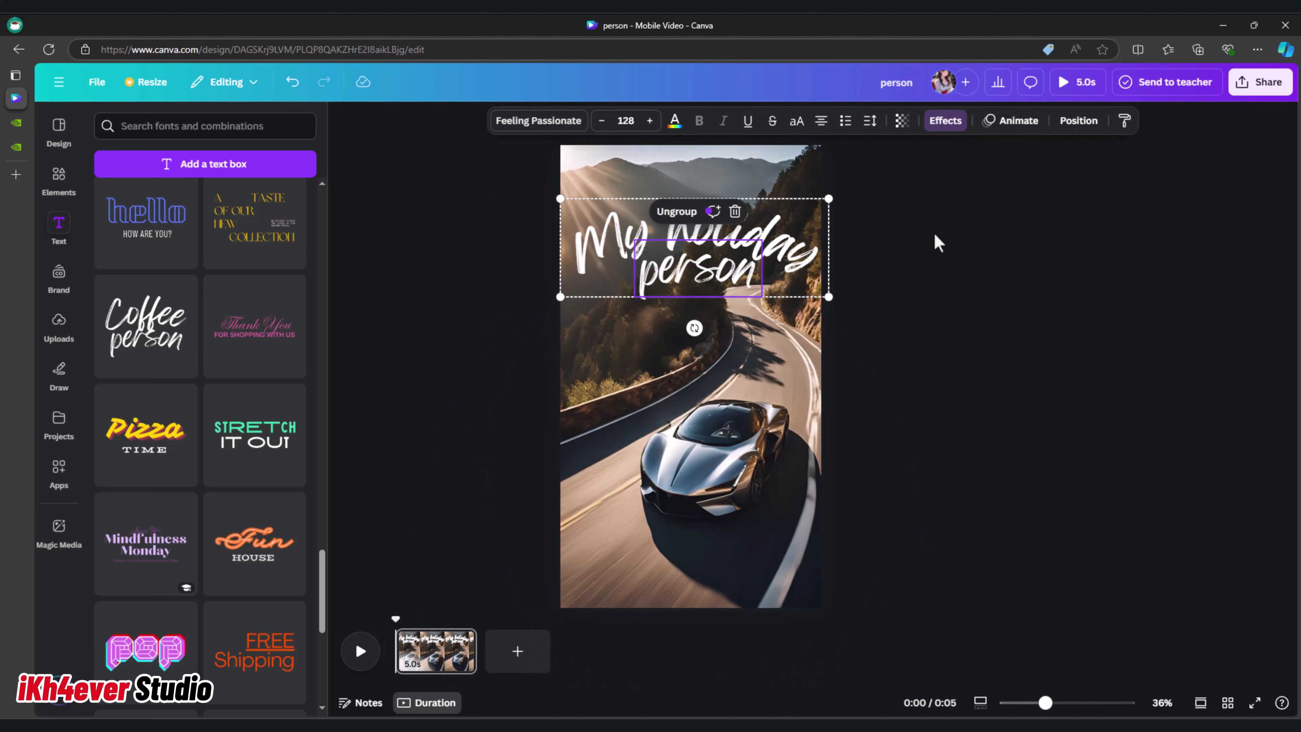
left_click(934, 230)
Replace the word "person" in the title text group with "with my car".
double_click(683, 279)
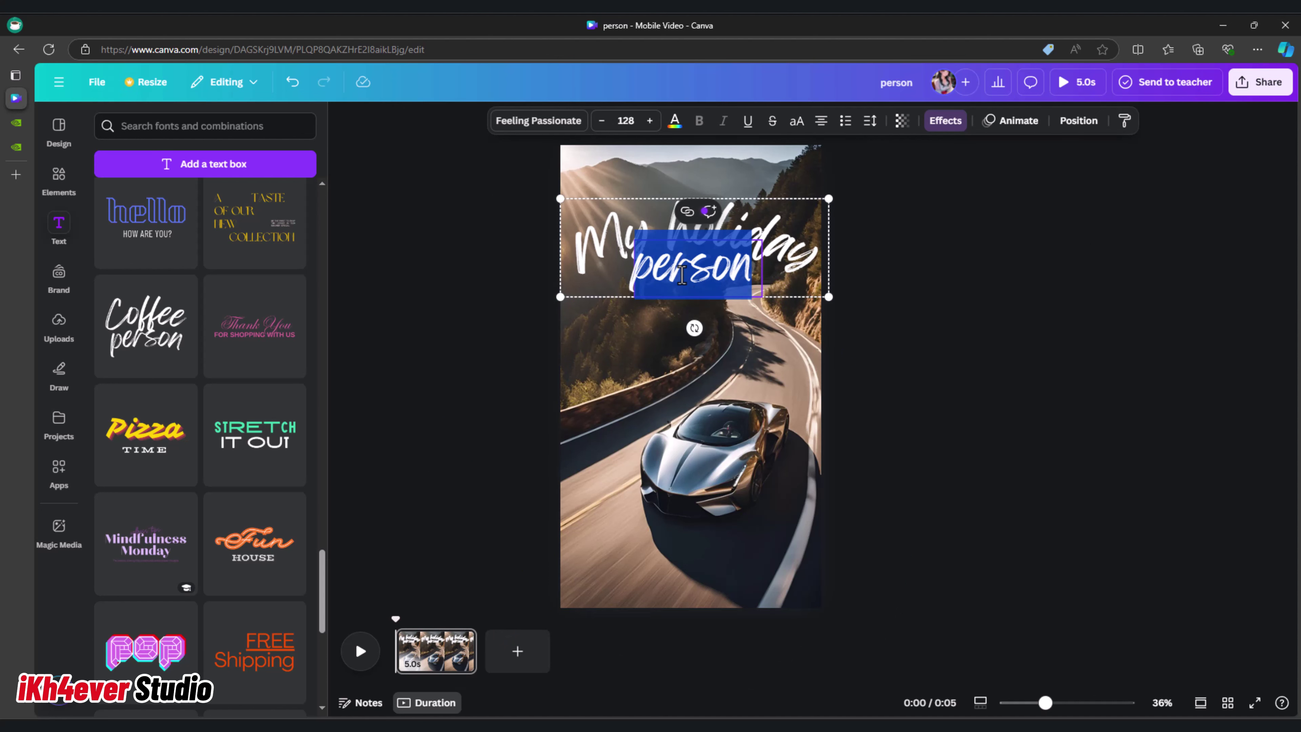
type("with my car")
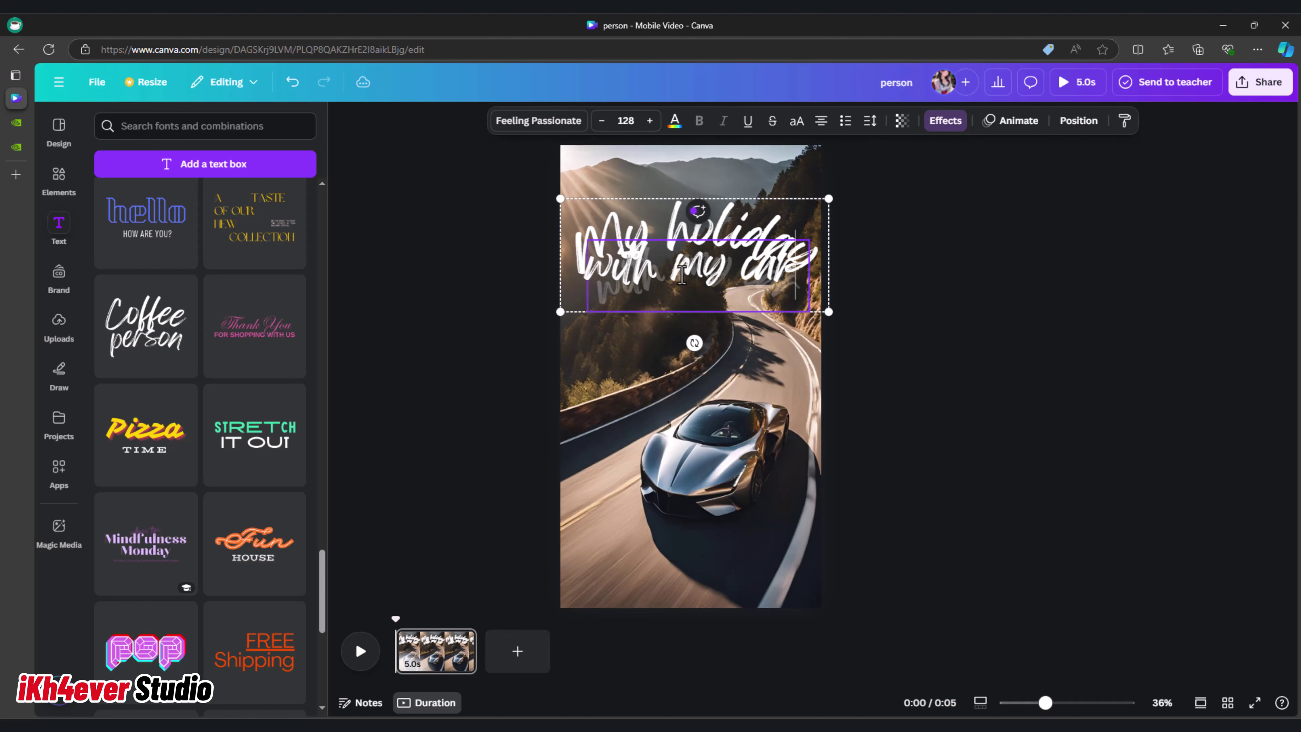
left_click(959, 288)
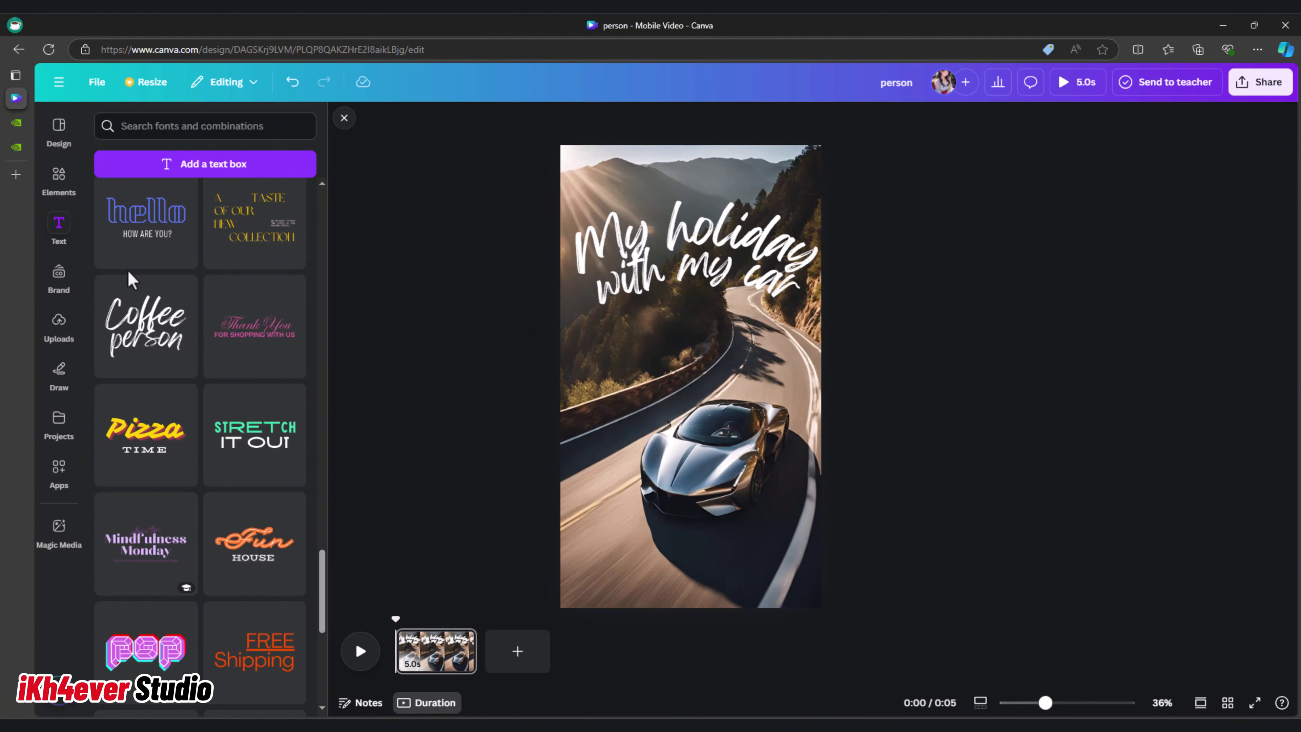
Find the "Custom Paint" font combination among the text styles and add it to the page.
scroll(242, 388, "down", 10)
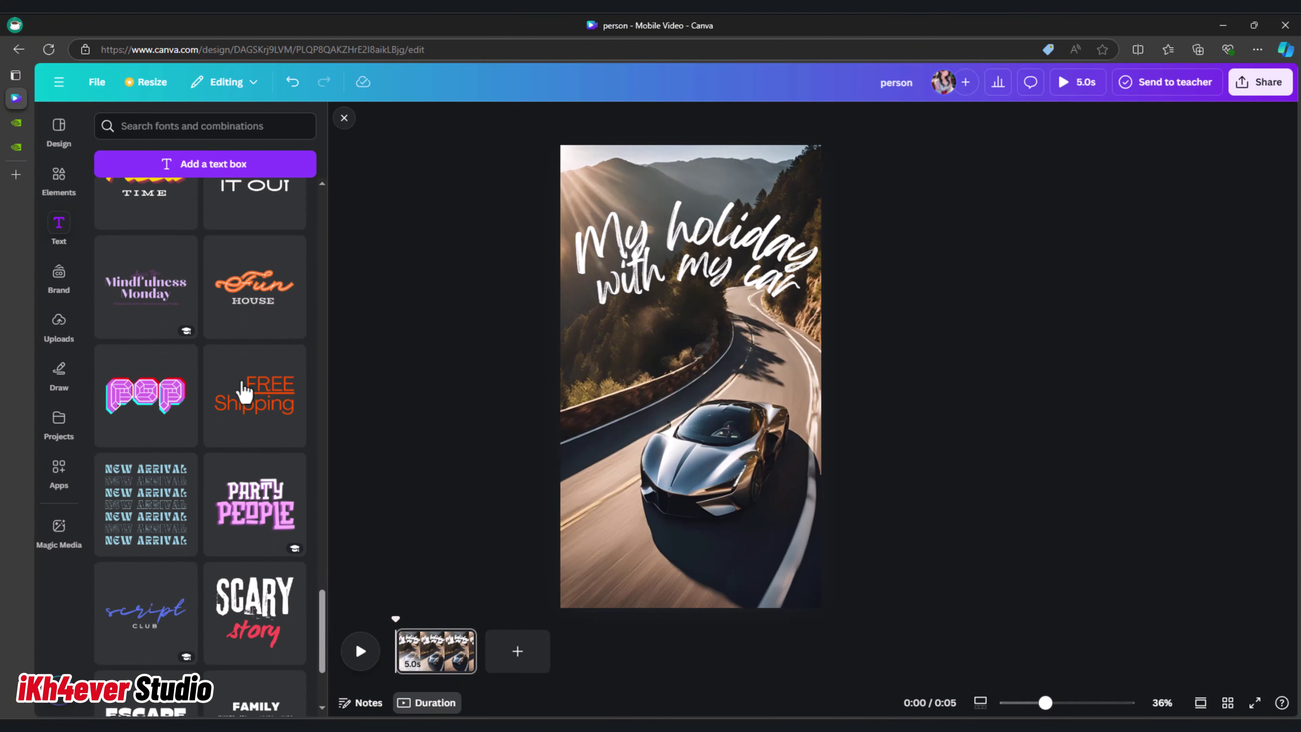
scroll(242, 388, "down", 5)
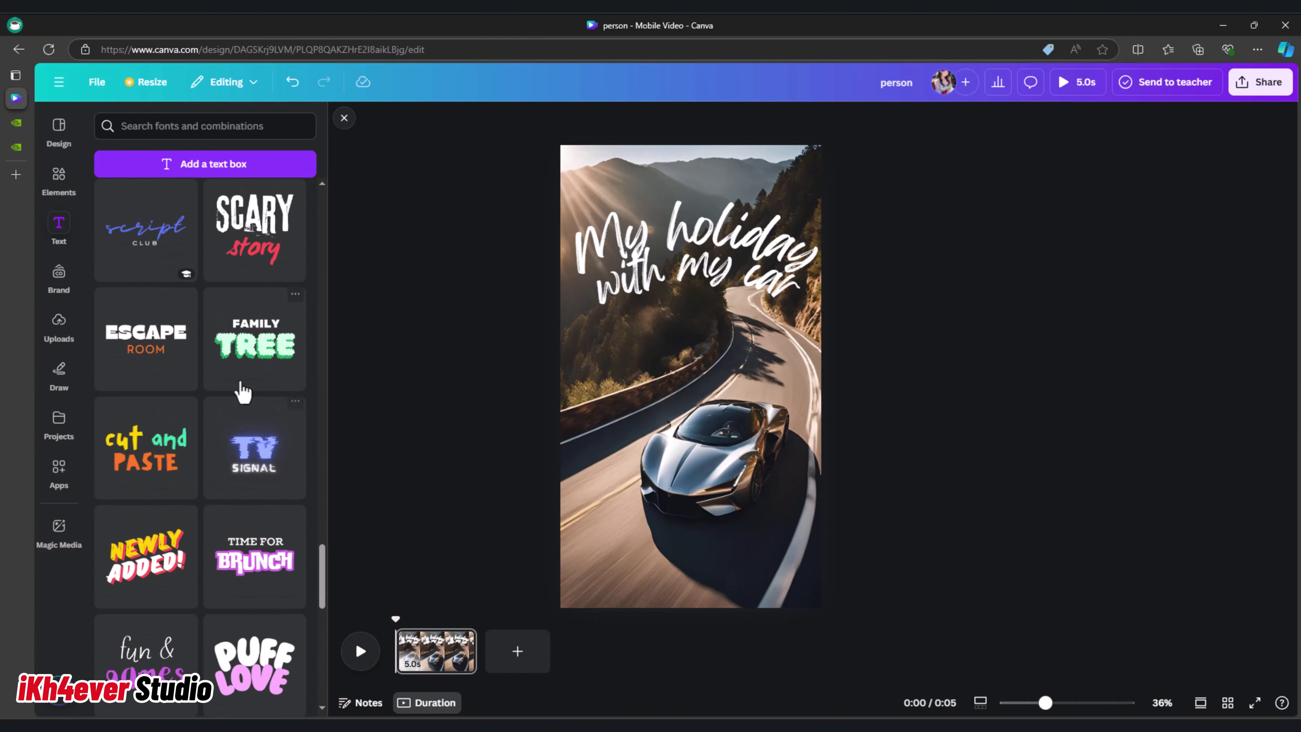
scroll(242, 388, "down", 6)
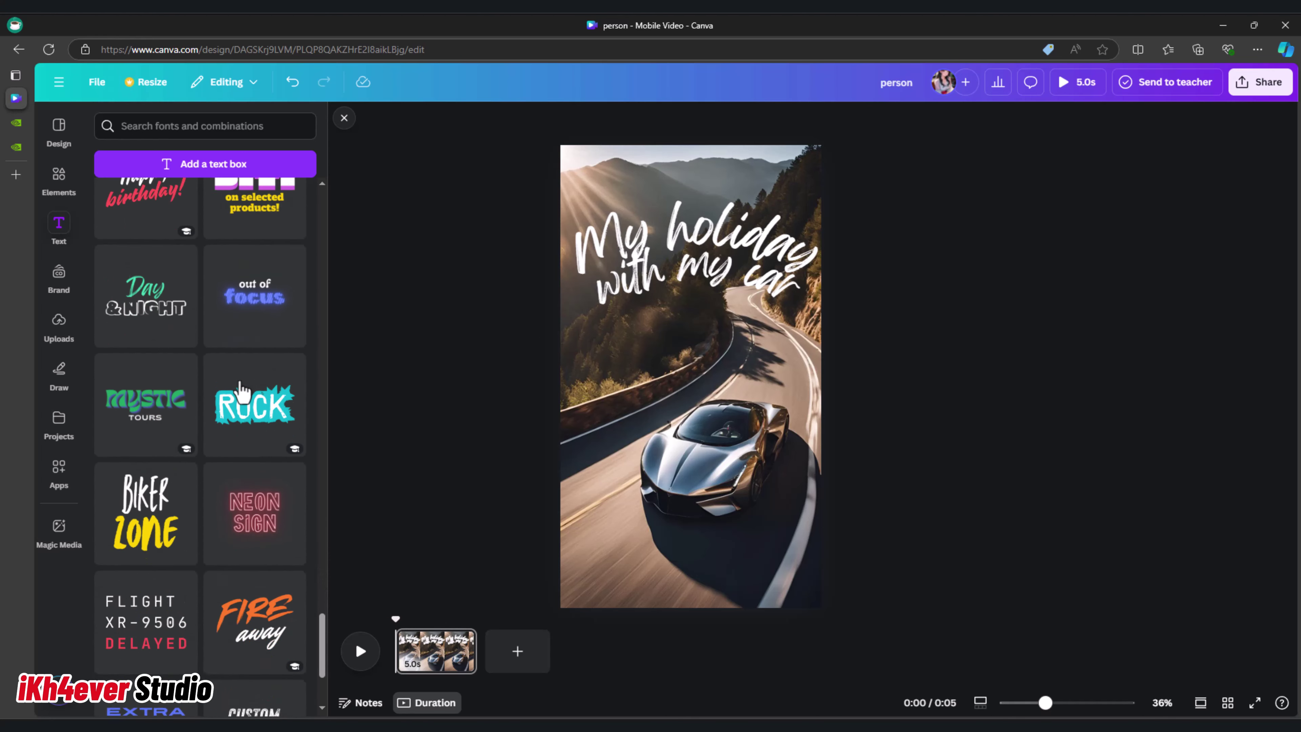
scroll(242, 388, "down", 3)
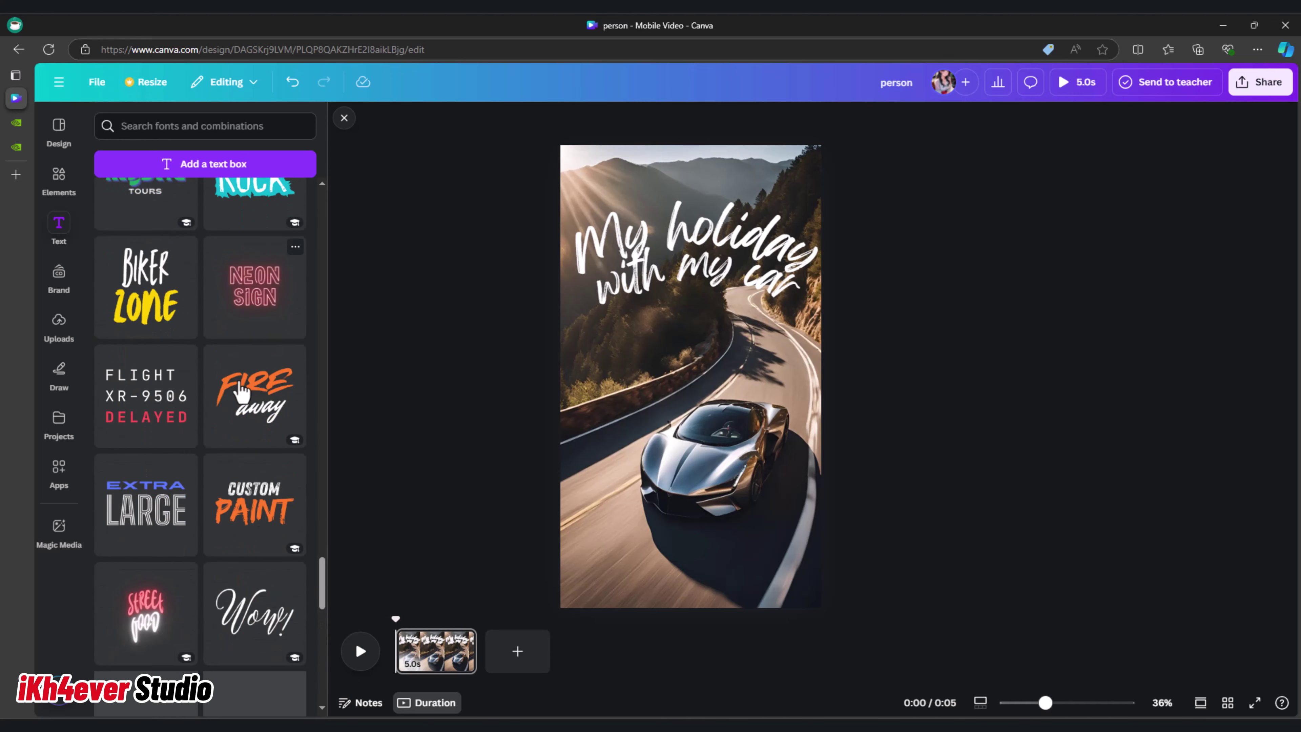
scroll(241, 390, "down", 3)
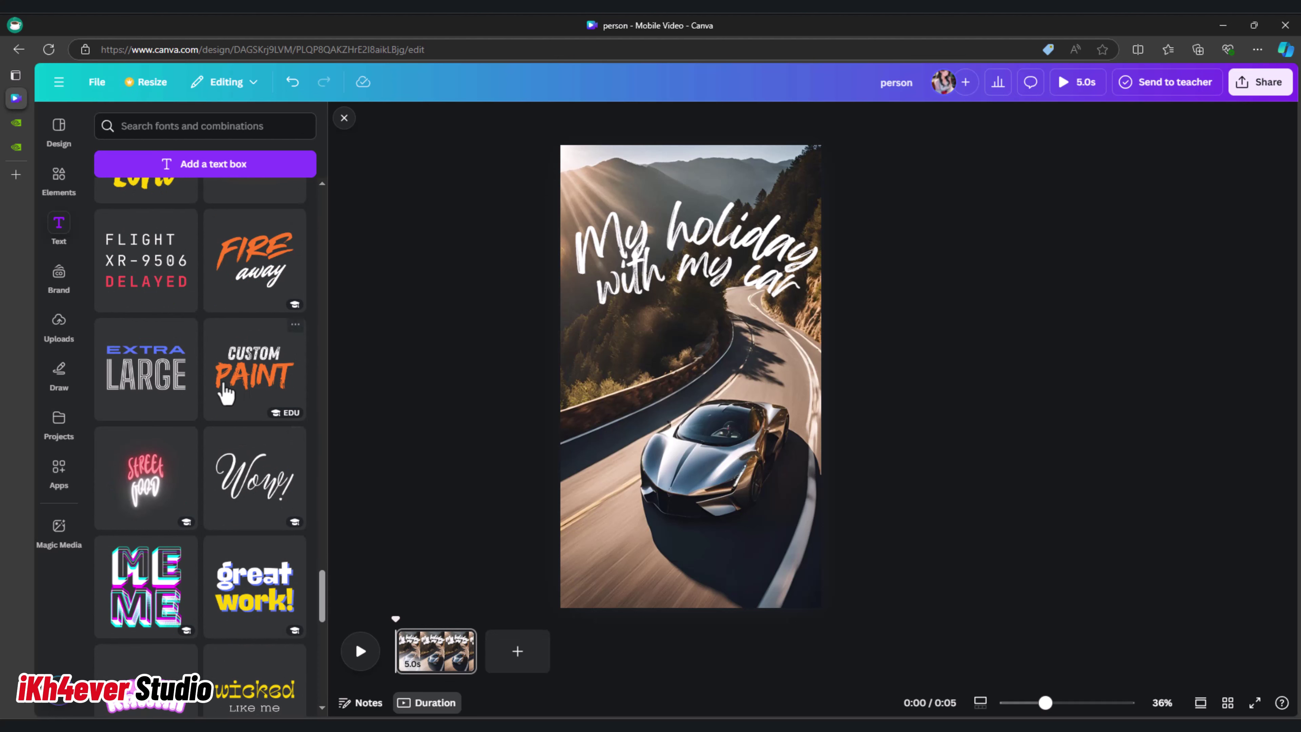
scroll(221, 451, "down", 4)
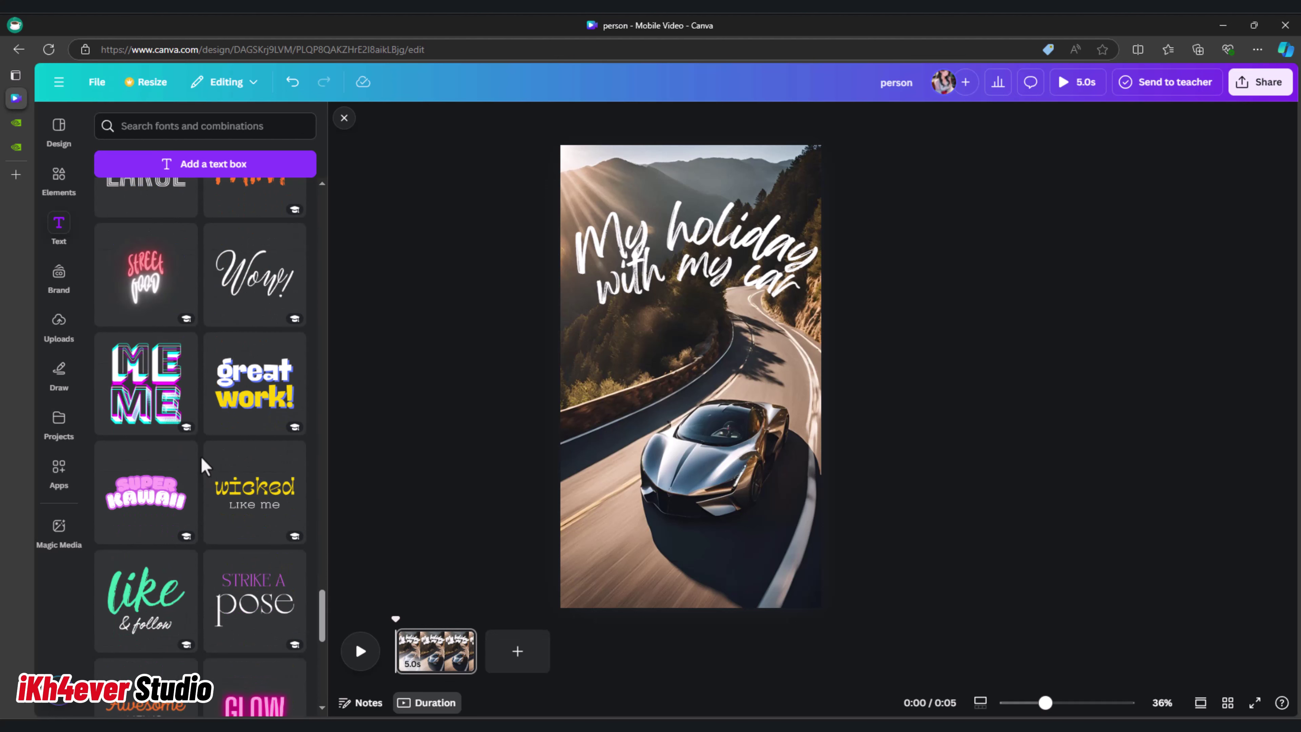
scroll(205, 466, "up", 4)
left_click(237, 382)
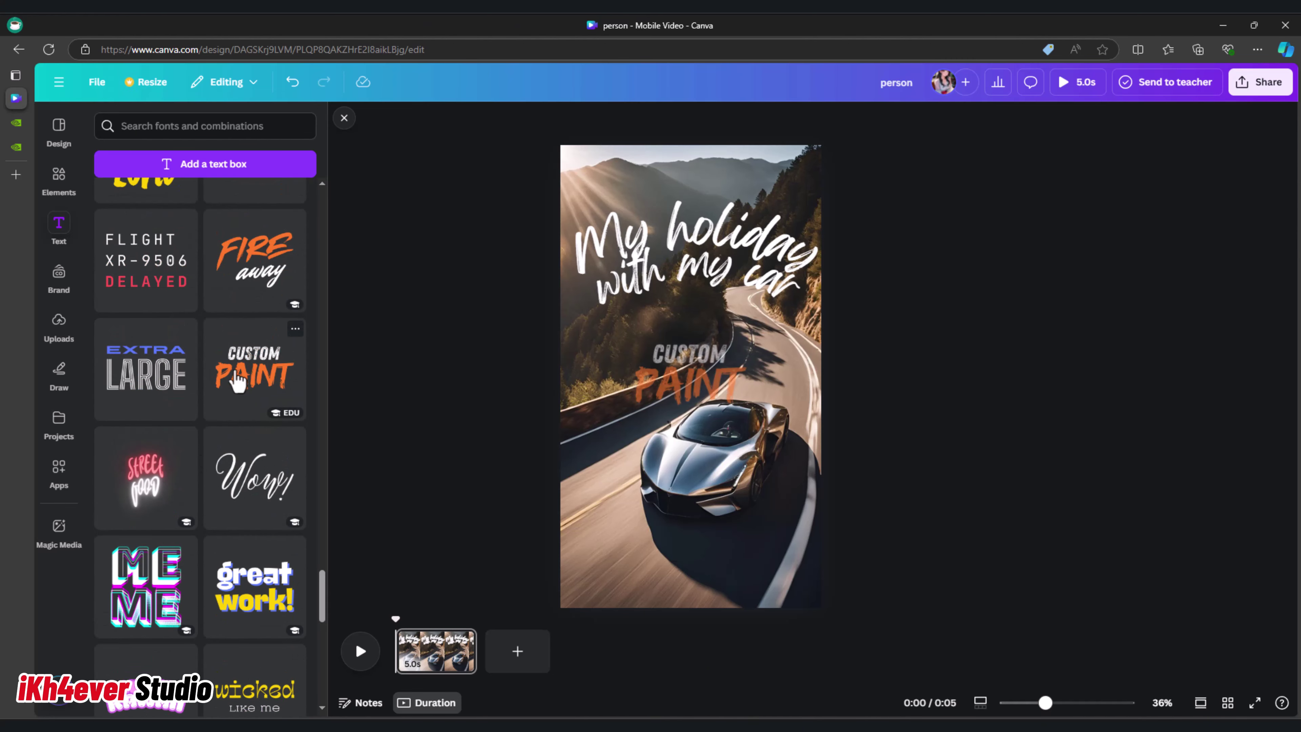
Move the "Custom Paint" text group to the page's lower-left corner and scale it down to a small caption.
mouse_move(689, 365)
left_mouse_down()
mouse_move(640, 416)
mouse_move(634, 527)
mouse_move(612, 573)
left_mouse_up()
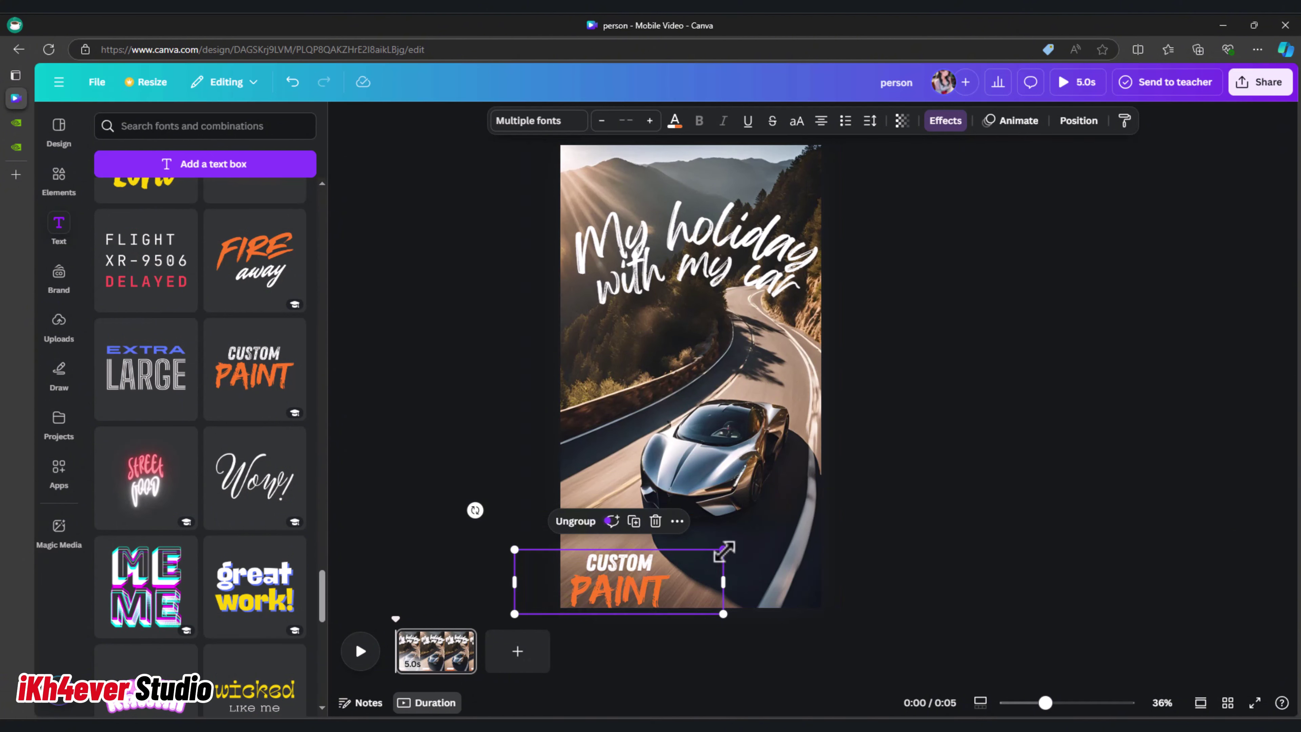
left_click_drag(724, 551, 610, 585)
left_click(935, 215)
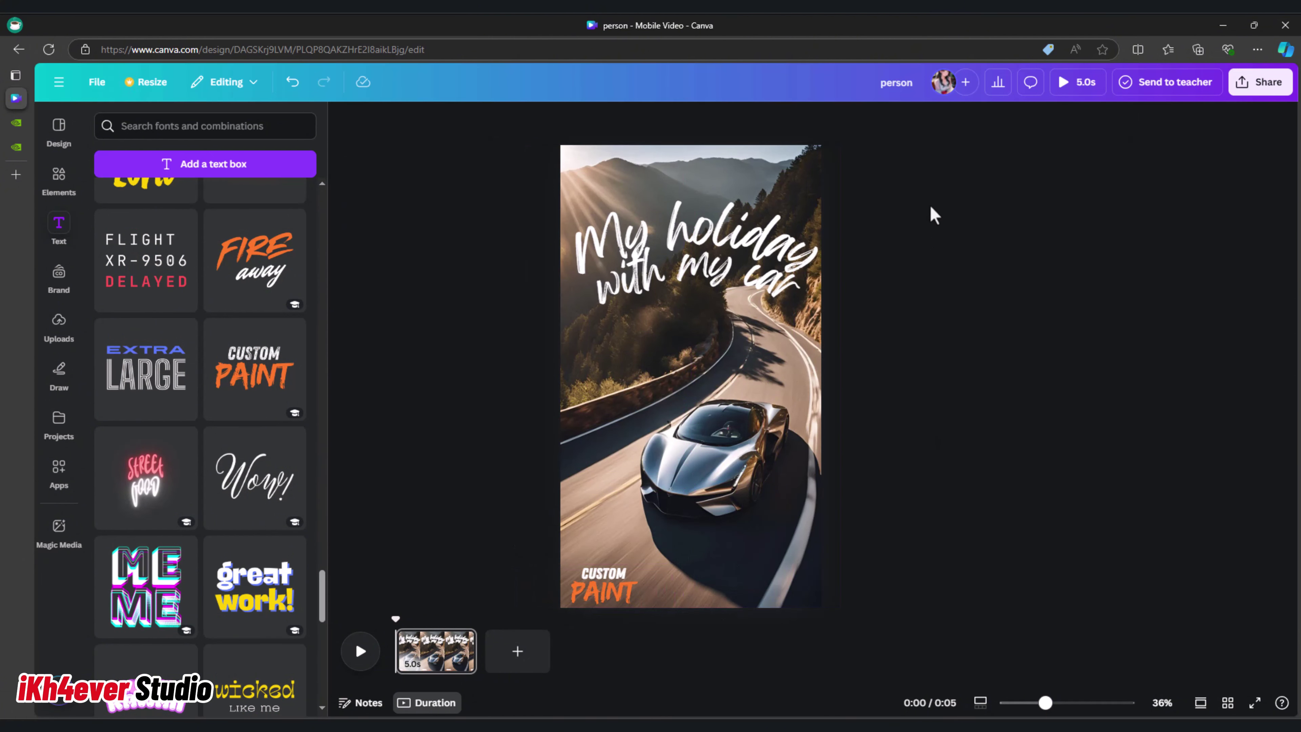
Replace the word "PAINT" in the lower-left text group with "2024".
left_click(602, 587)
double_click(601, 585)
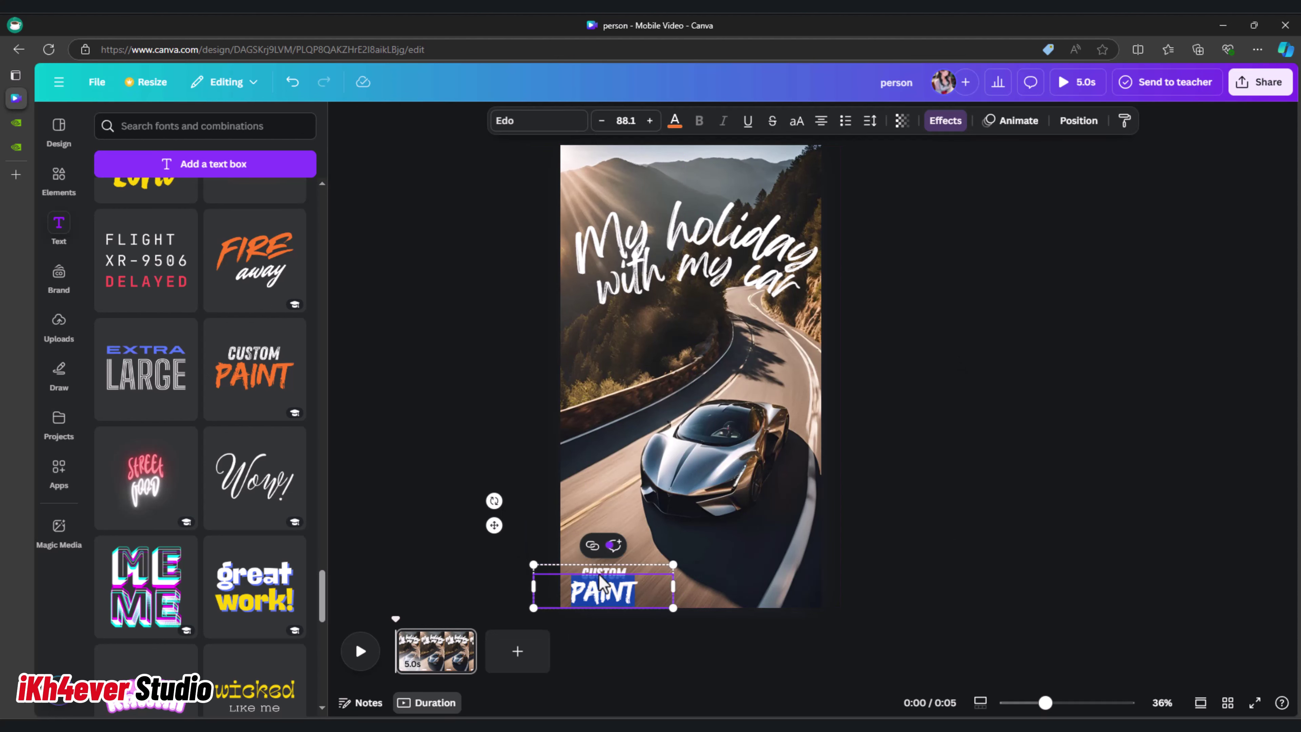
type("2024")
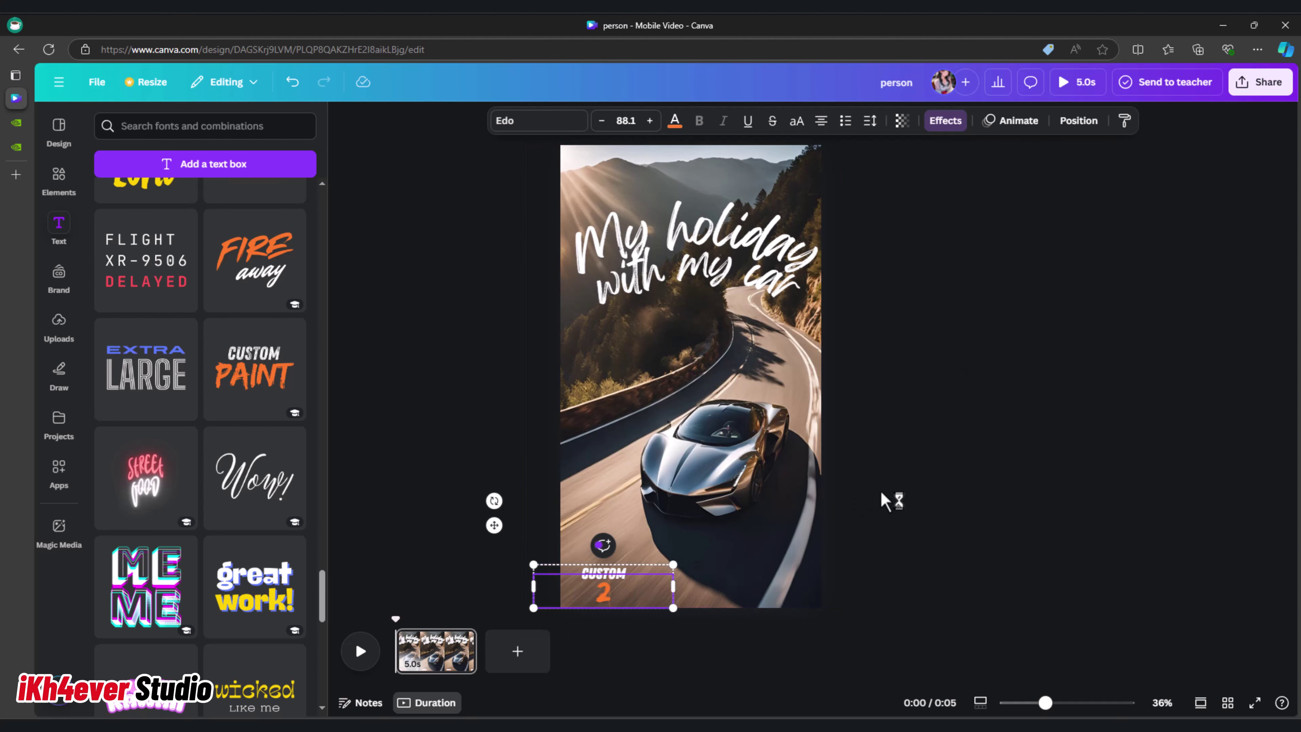
left_click(944, 589)
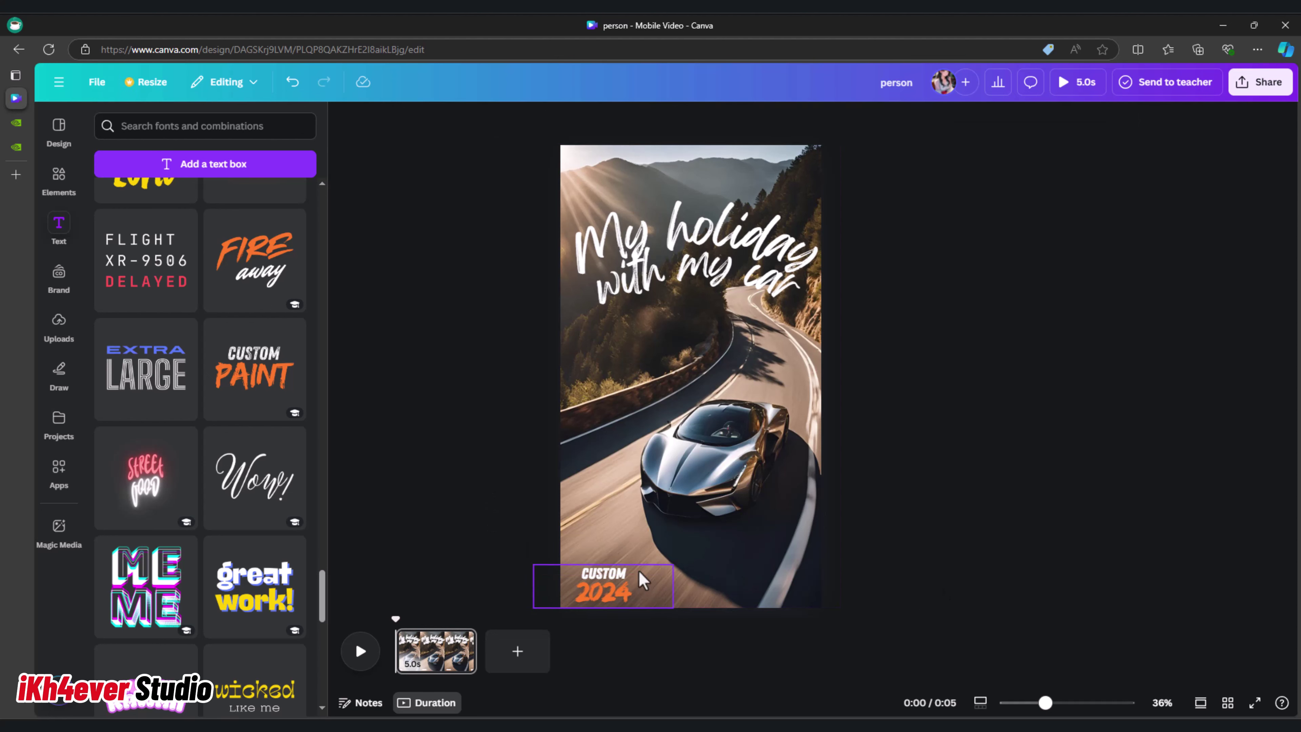
Replace the word "CUSTOM" above the year with "SEPTEMBER".
left_click(607, 575)
double_click(609, 575)
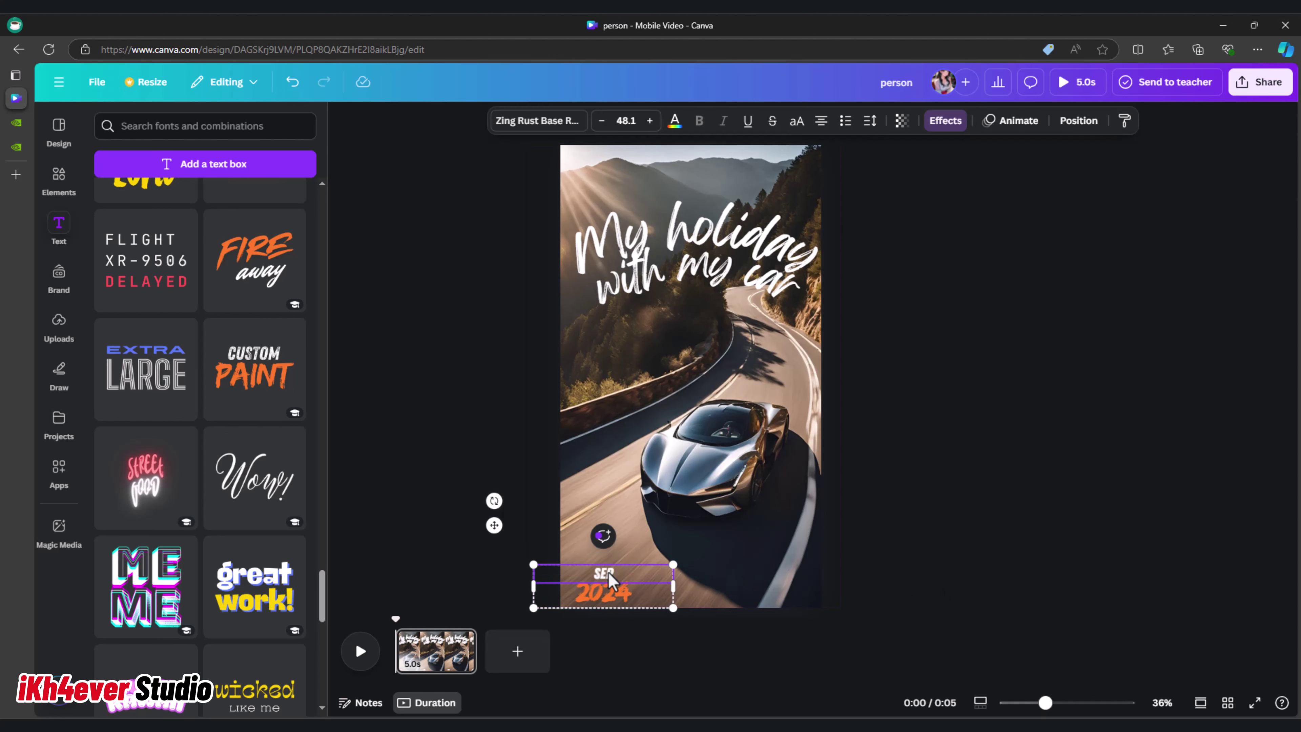
type("SEPTEMBER")
left_click(922, 490)
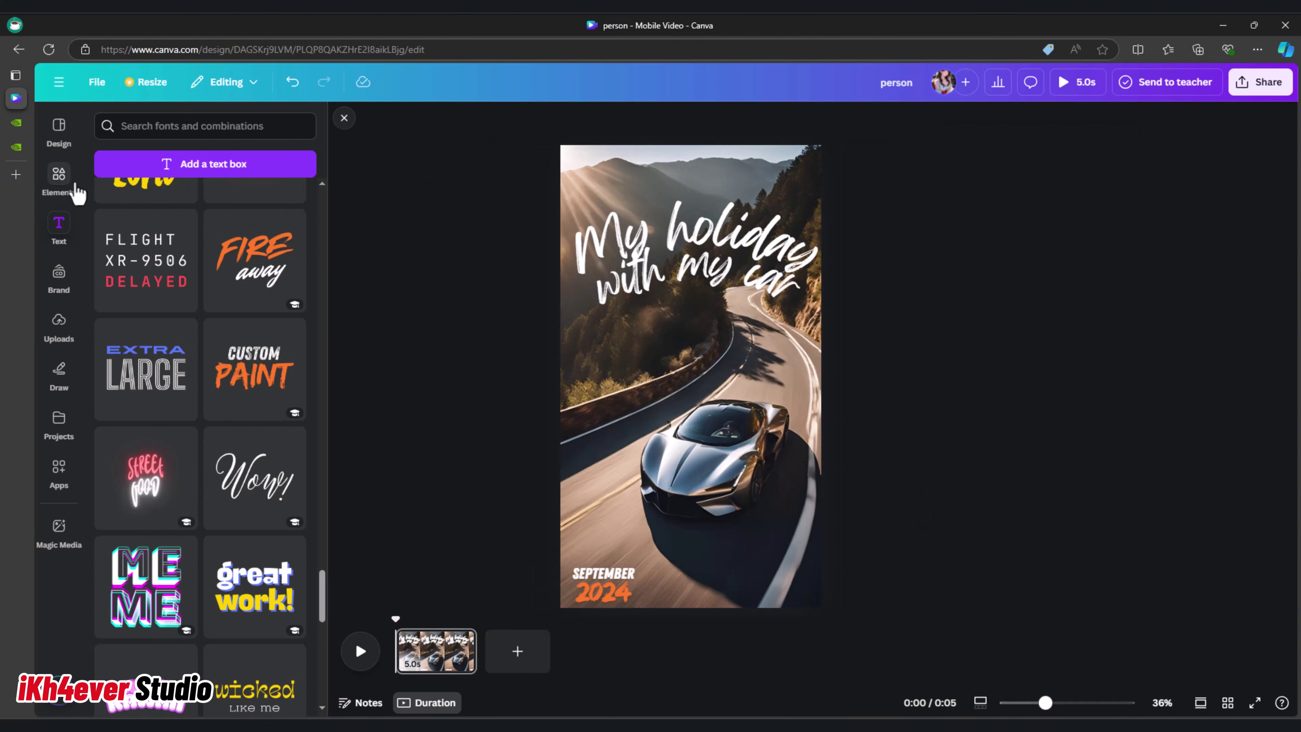
Add a square shape and stretch it into a wide rectangle behind the "My holiday with my car" title.
left_click(58, 177)
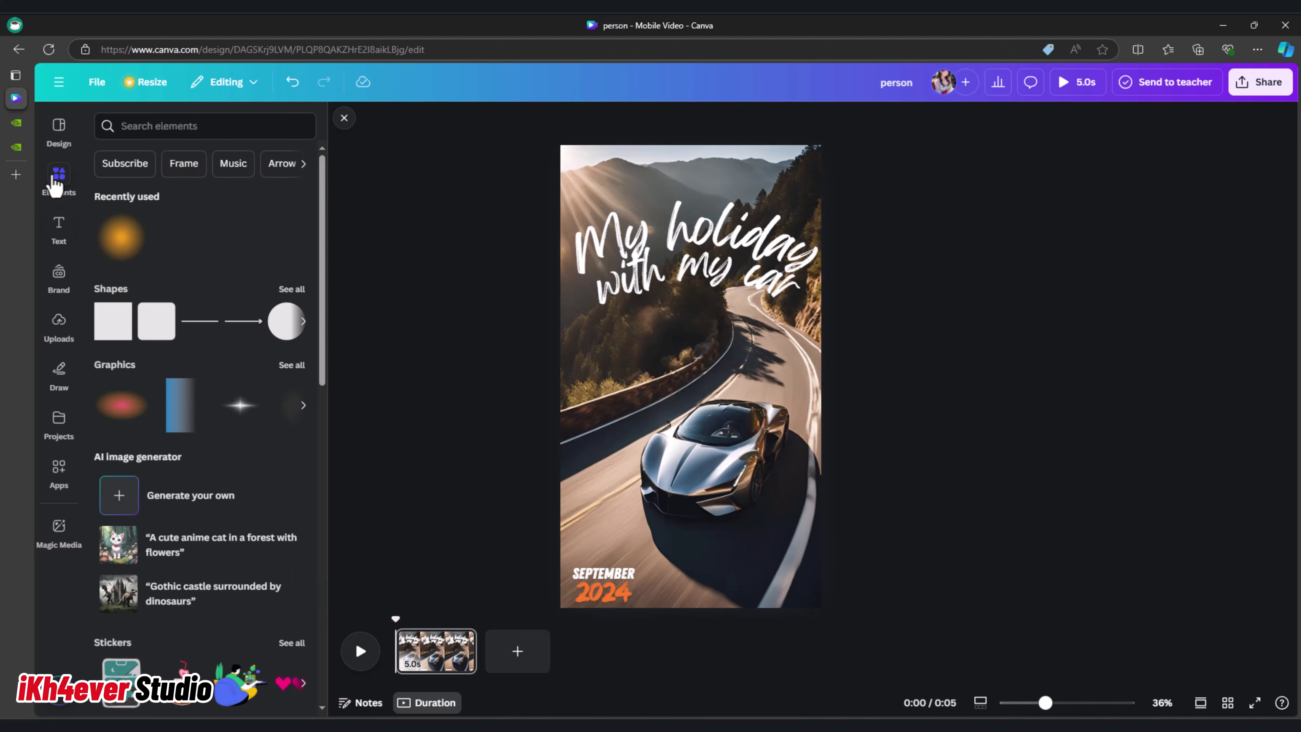
left_click(115, 331)
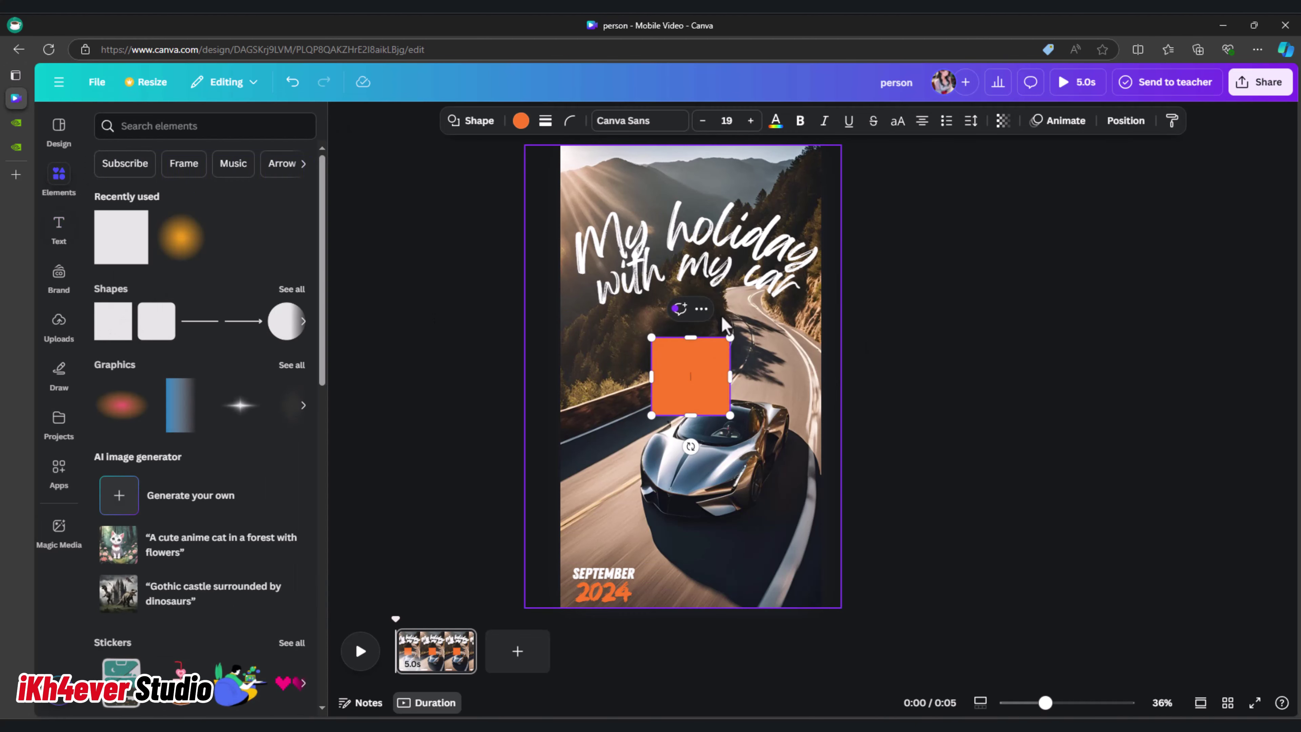
left_click_drag(715, 359, 626, 211)
left_click_drag(641, 276, 814, 311)
left_click_drag(564, 312, 561, 313)
left_click(921, 324)
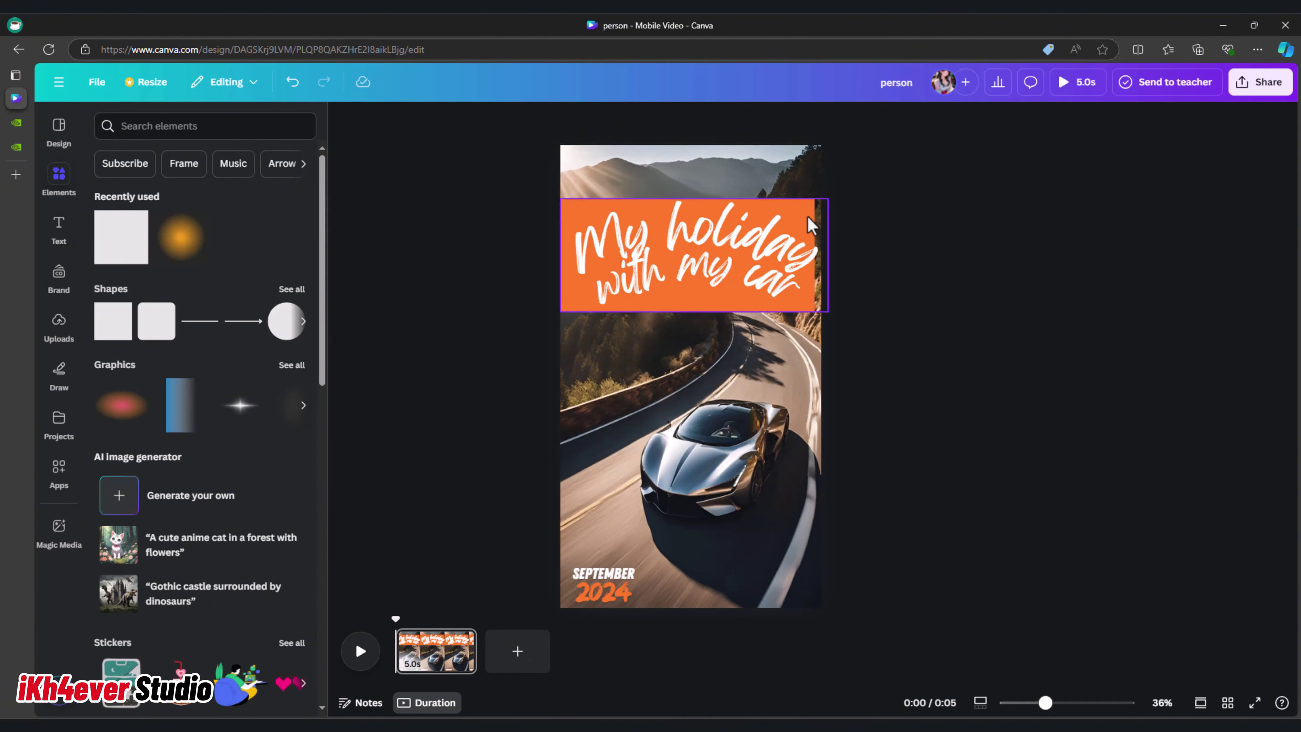
Widen the orange rectangle to the full page width of 1,080 and align it with the title text.
left_click(819, 249)
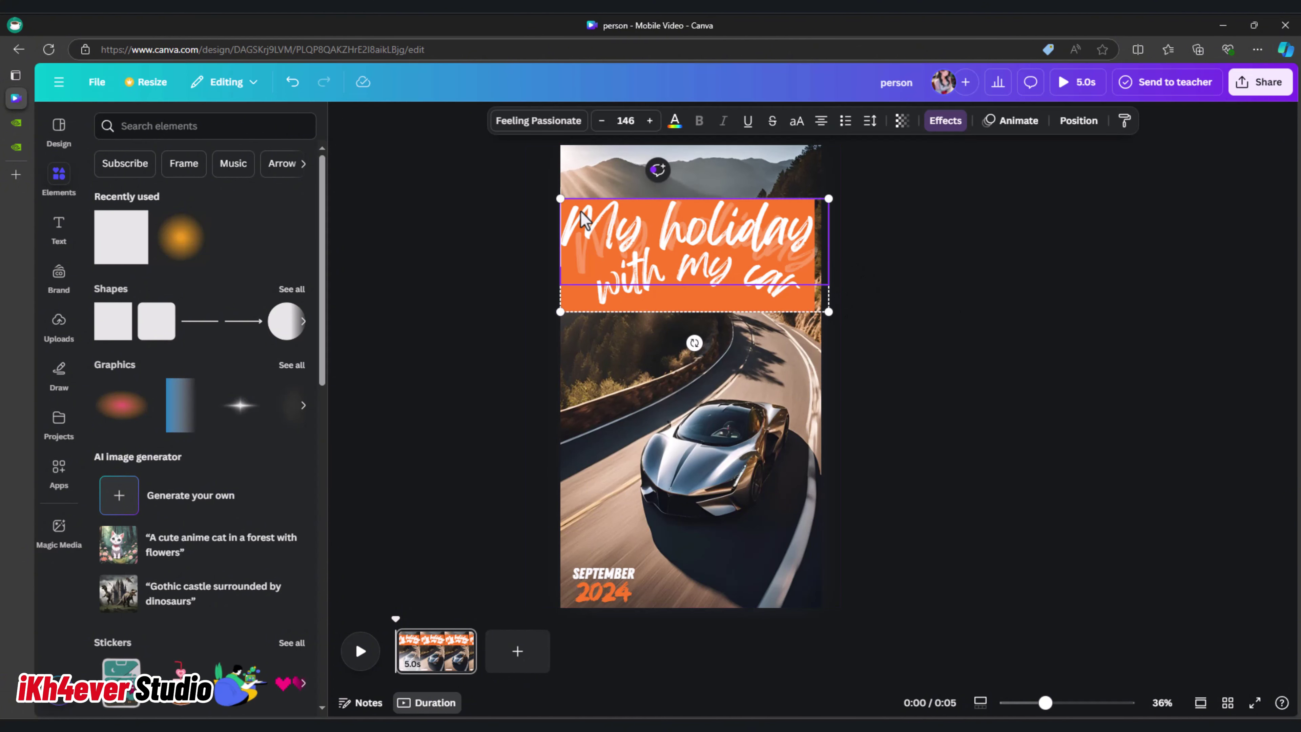
left_click(584, 339)
left_click(580, 309)
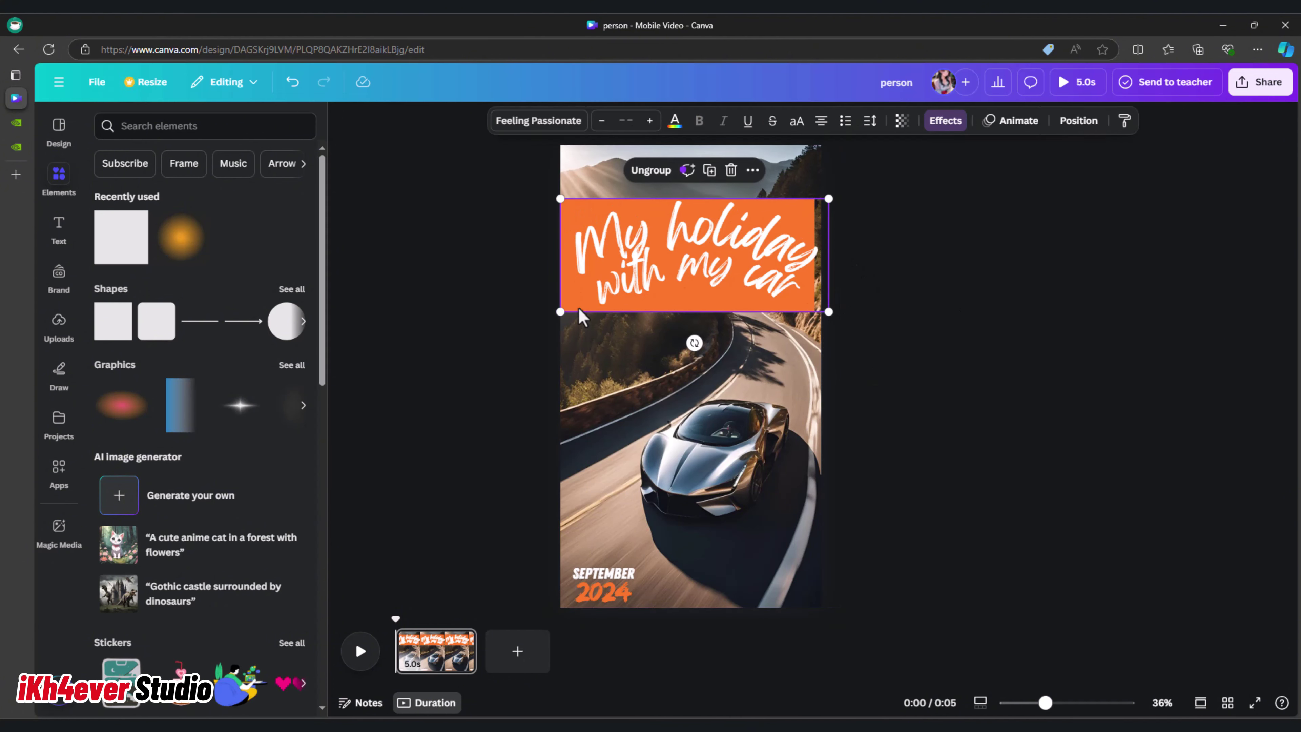
left_click_drag(767, 246, 823, 252)
left_click(817, 259)
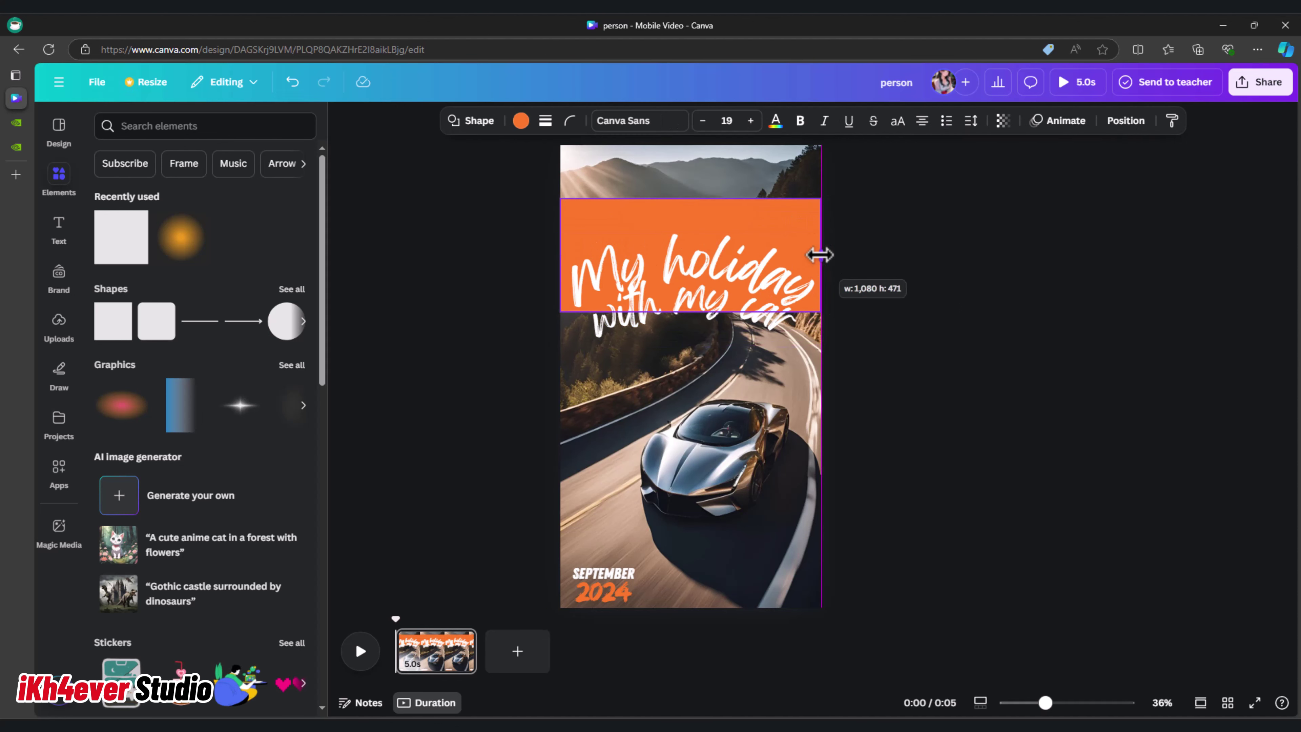
left_click_drag(728, 267, 725, 301)
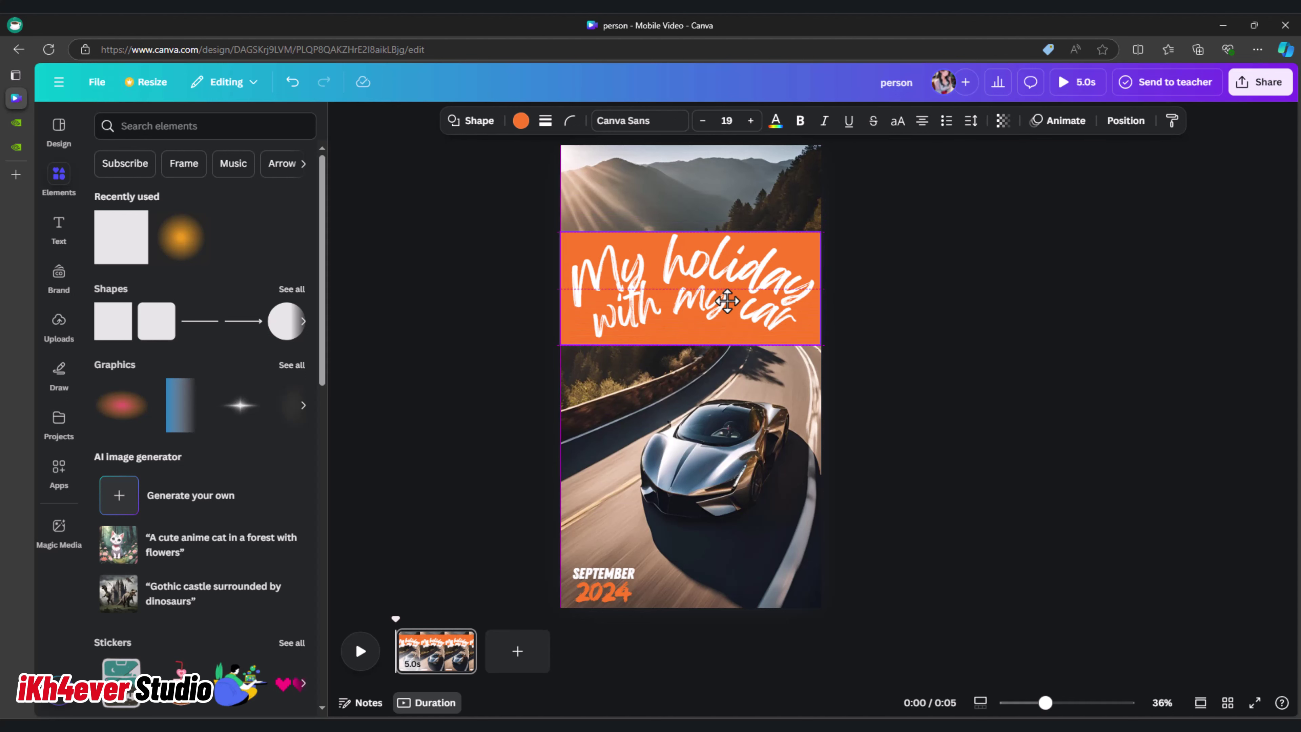
Set the orange rectangle's transparency to 26.
left_click(1002, 120)
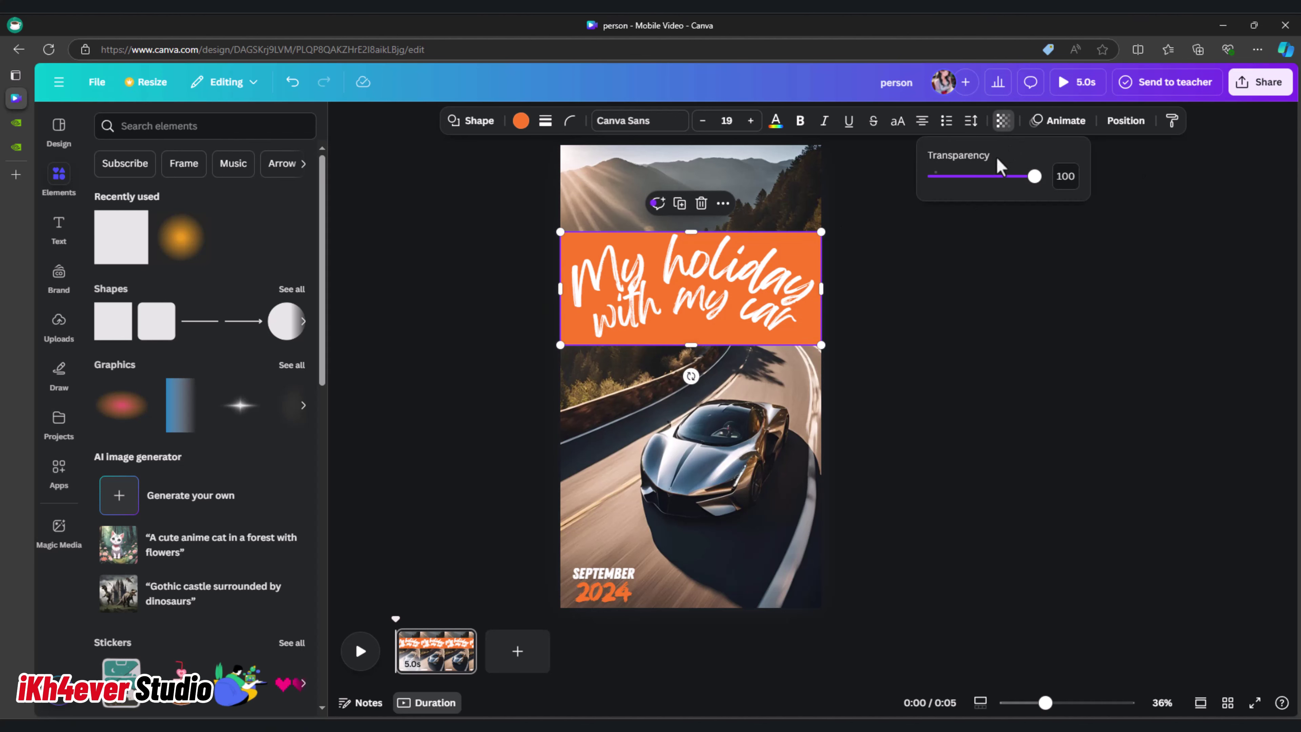
left_click(970, 176)
left_click_drag(972, 180, 959, 190)
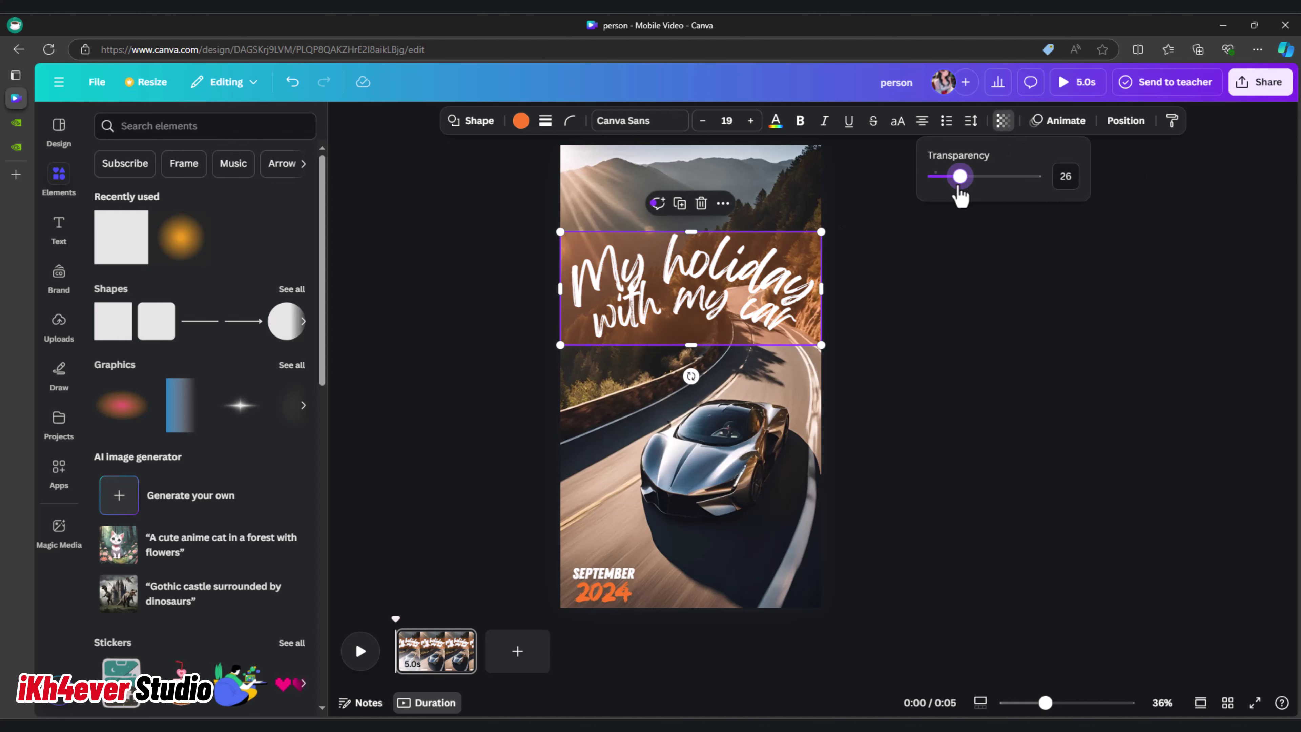
left_click(952, 337)
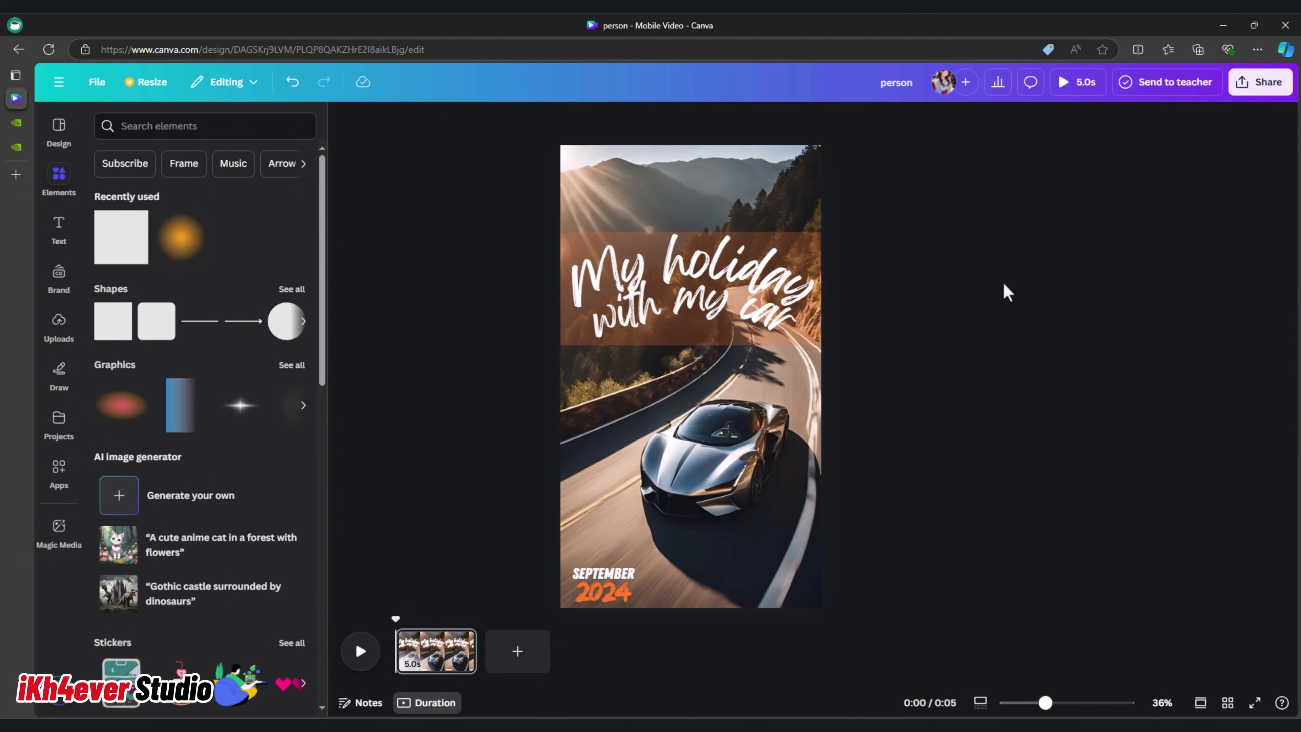
Move the title text and its rectangle up near the page's upper edge and center the title on the rectangle.
left_click(747, 275)
left_click_drag(747, 276, 747, 216)
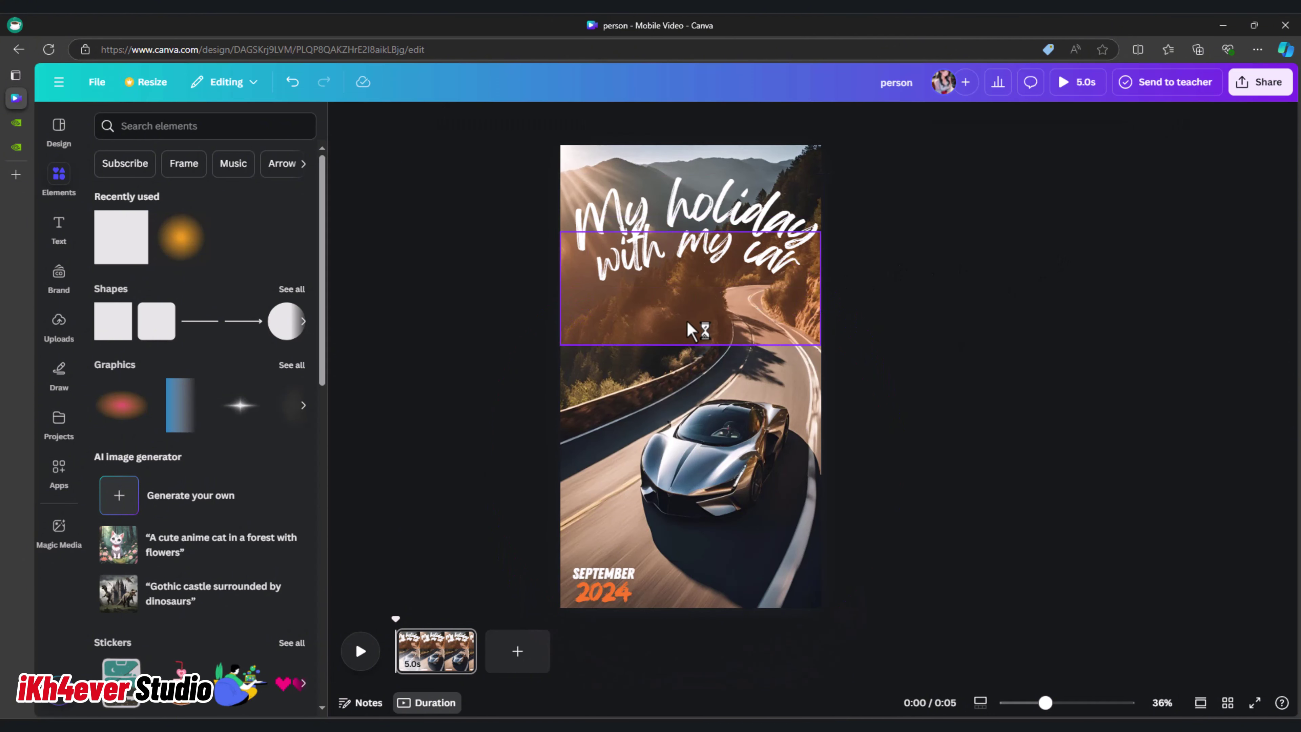
left_click_drag(691, 329, 688, 261)
left_click(1085, 315)
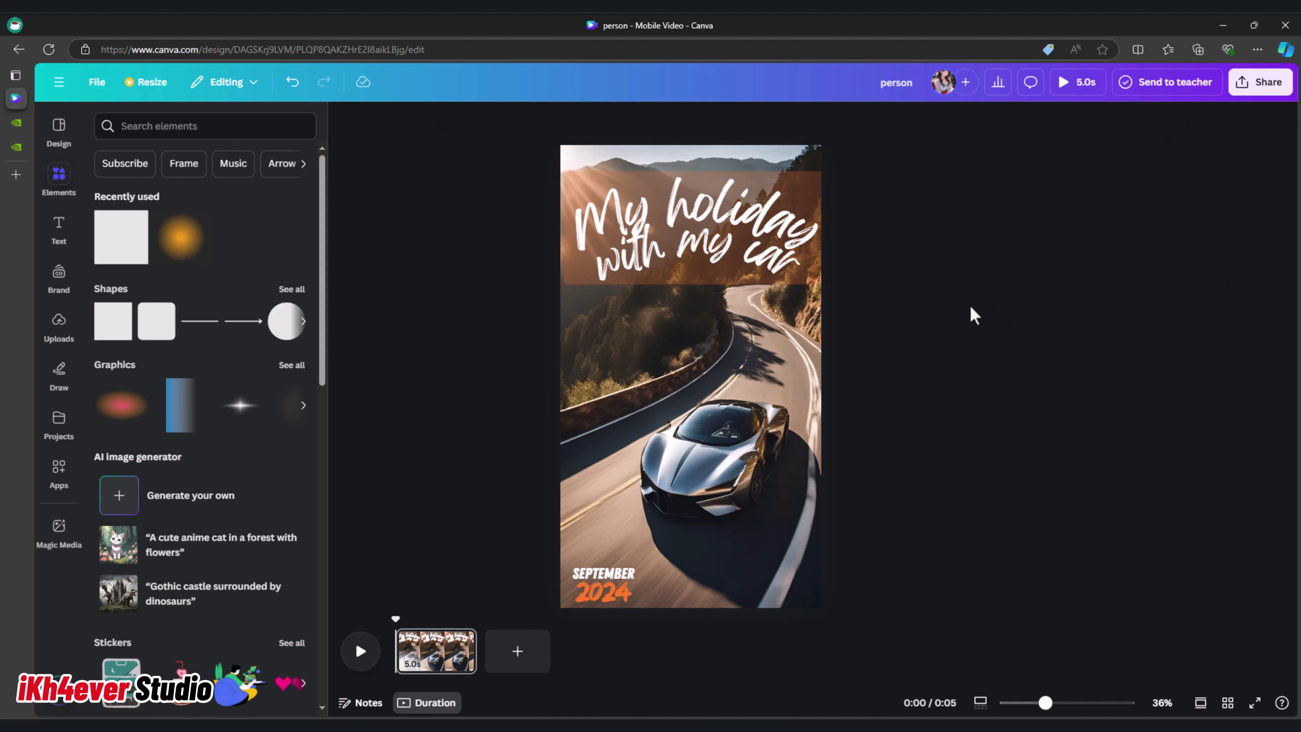
left_click_drag(689, 278, 693, 280)
left_click(890, 244)
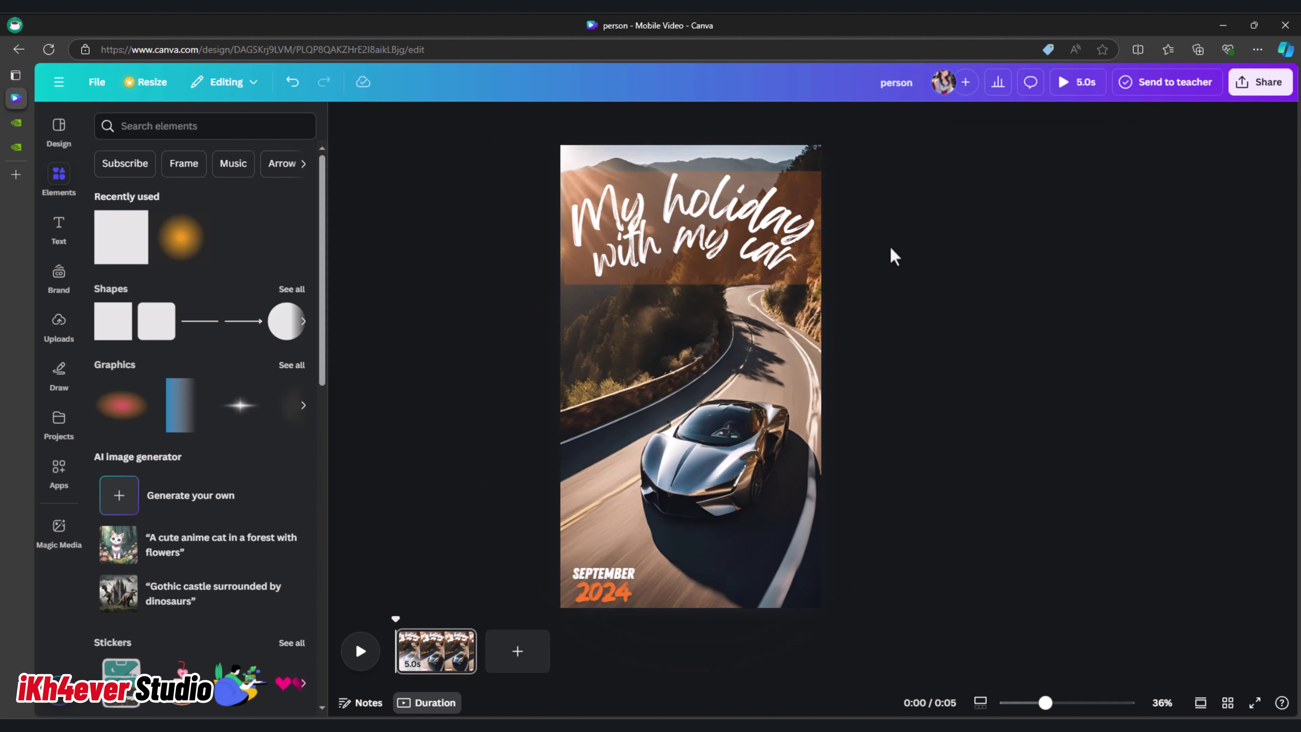
left_click(580, 199)
left_click(964, 268)
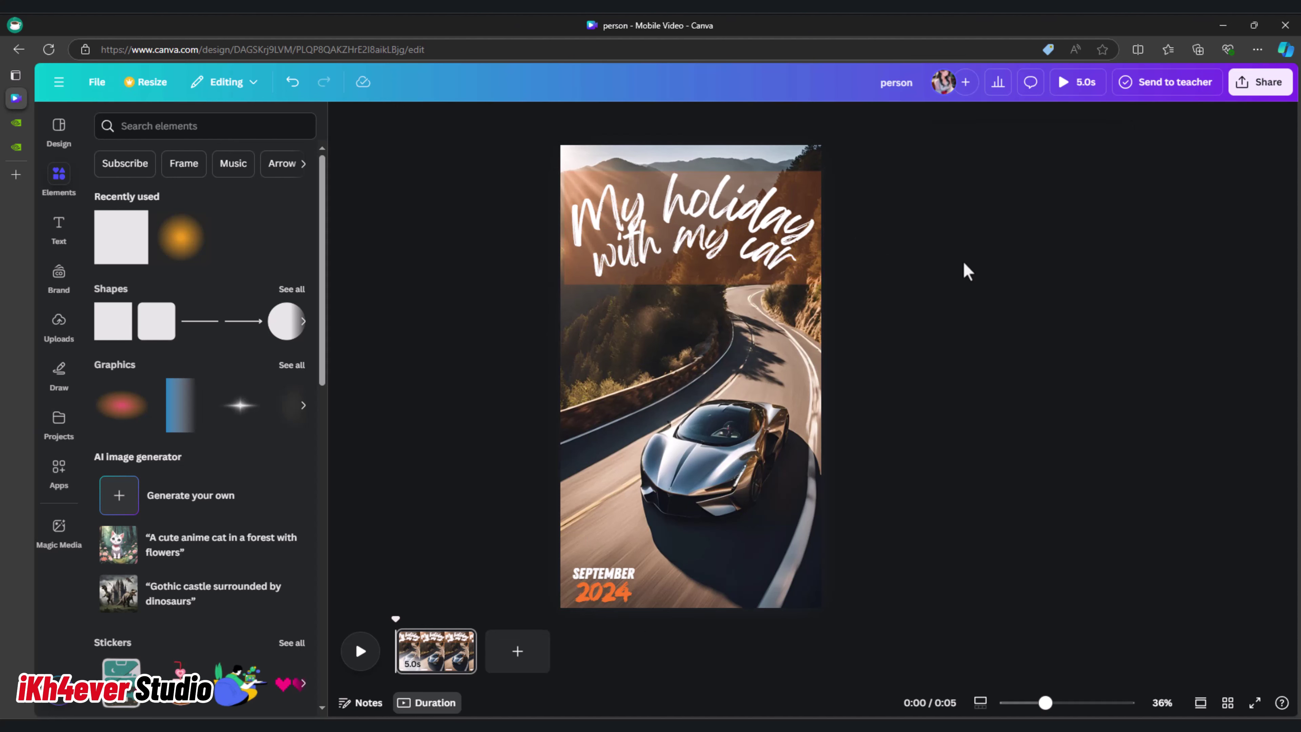
Select the rectangle from the layer list and extend its left side just past the page's left edge.
left_click(742, 211)
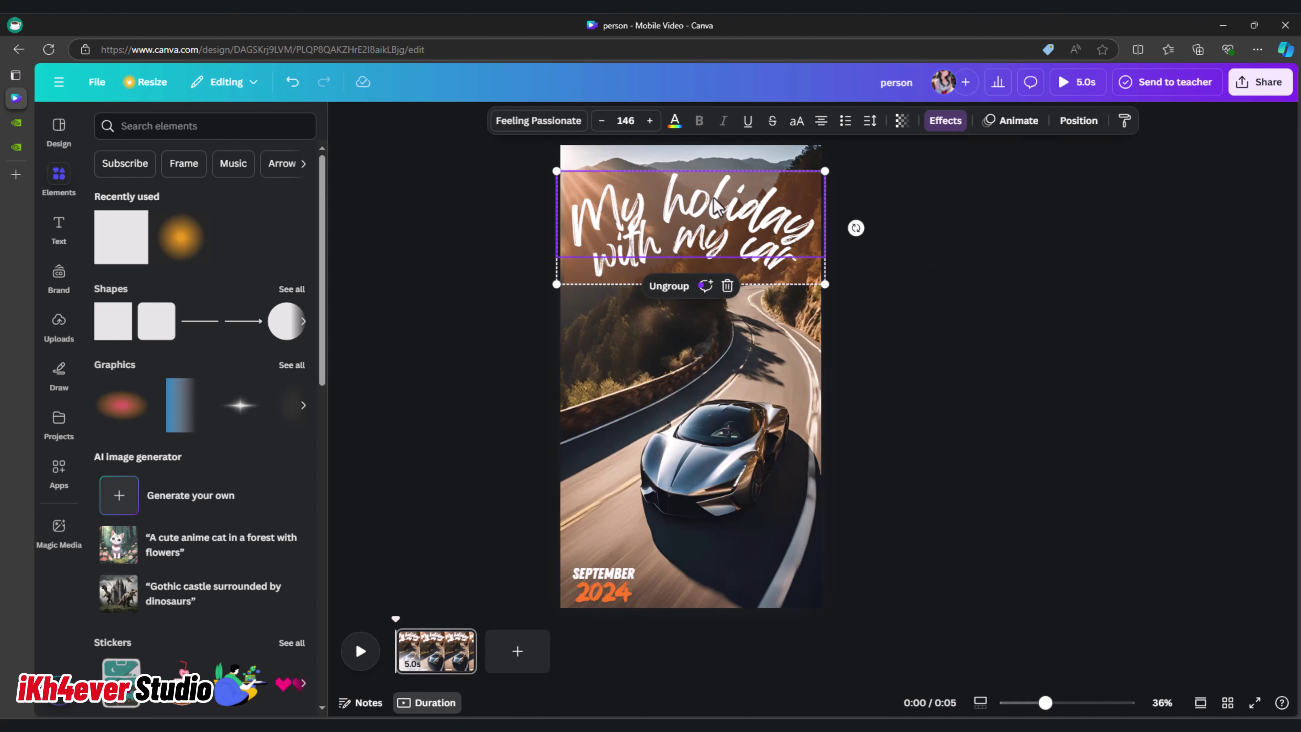
left_click(1076, 121)
left_click(262, 160)
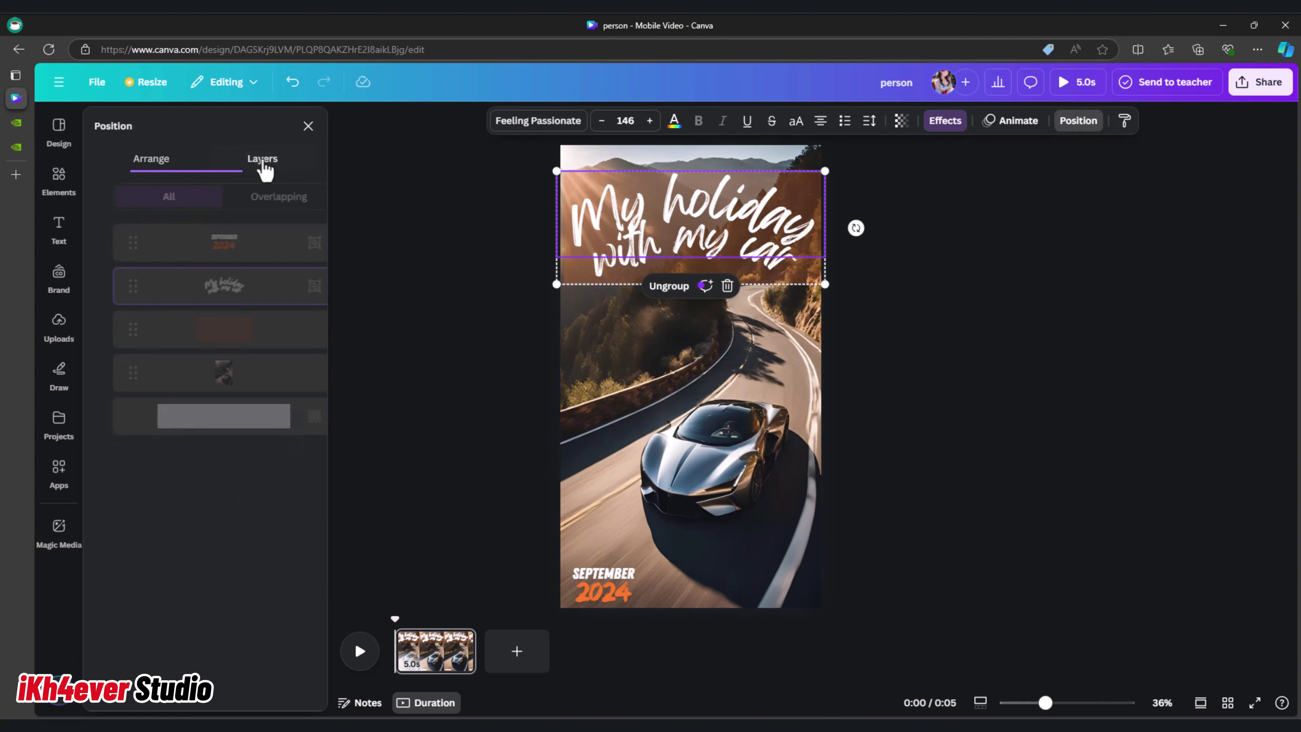
left_click(225, 259)
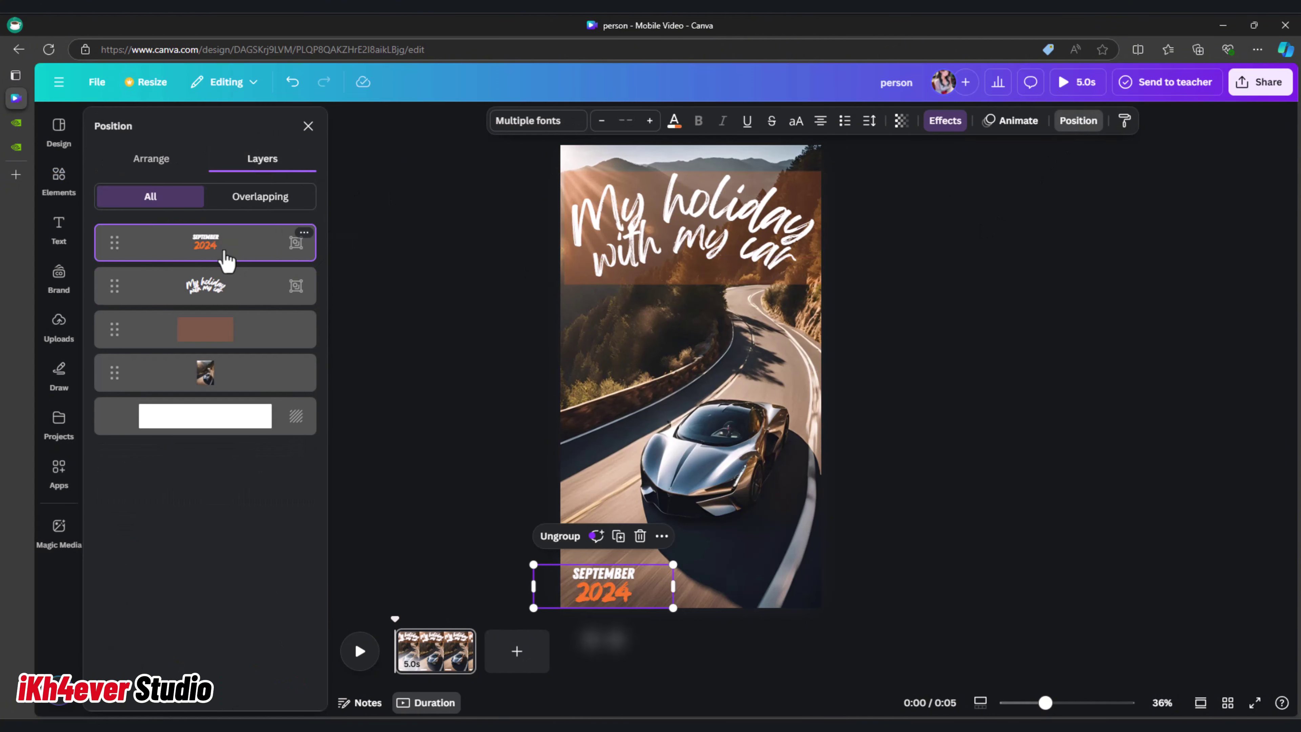
left_click(218, 328)
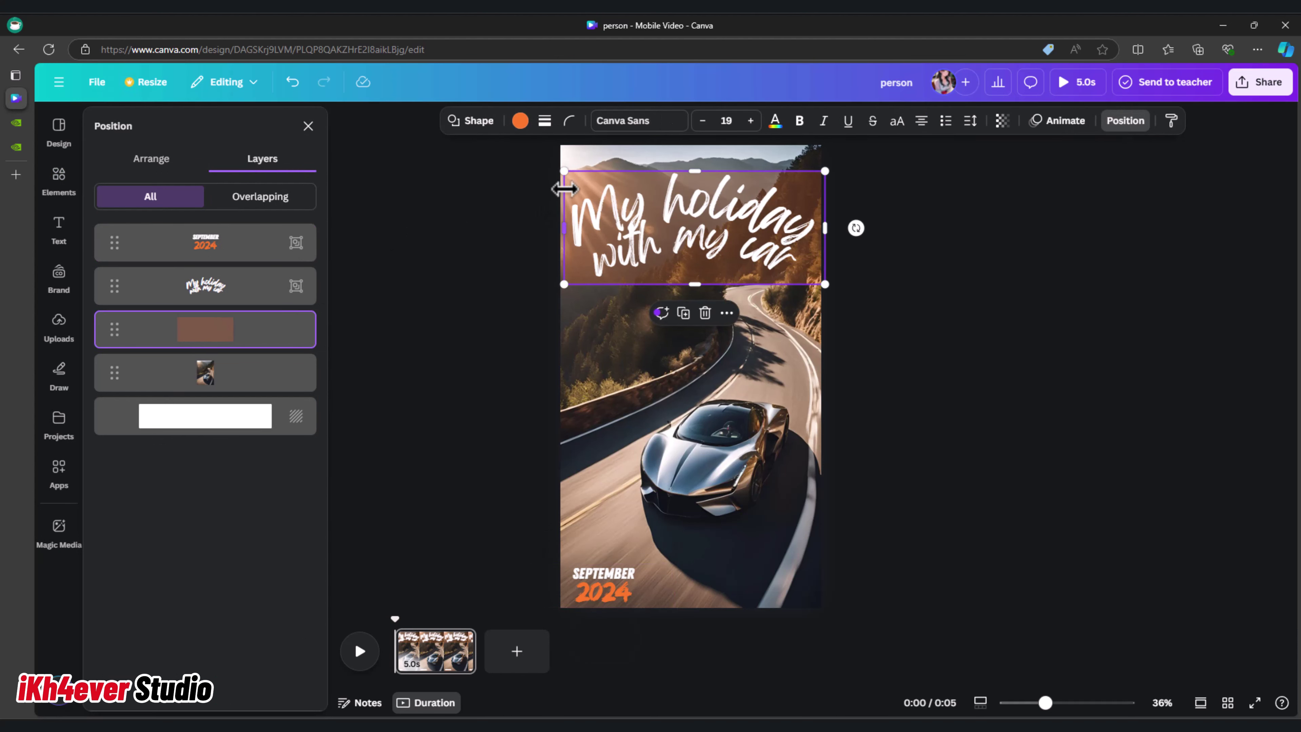
left_click_drag(565, 228, 556, 228)
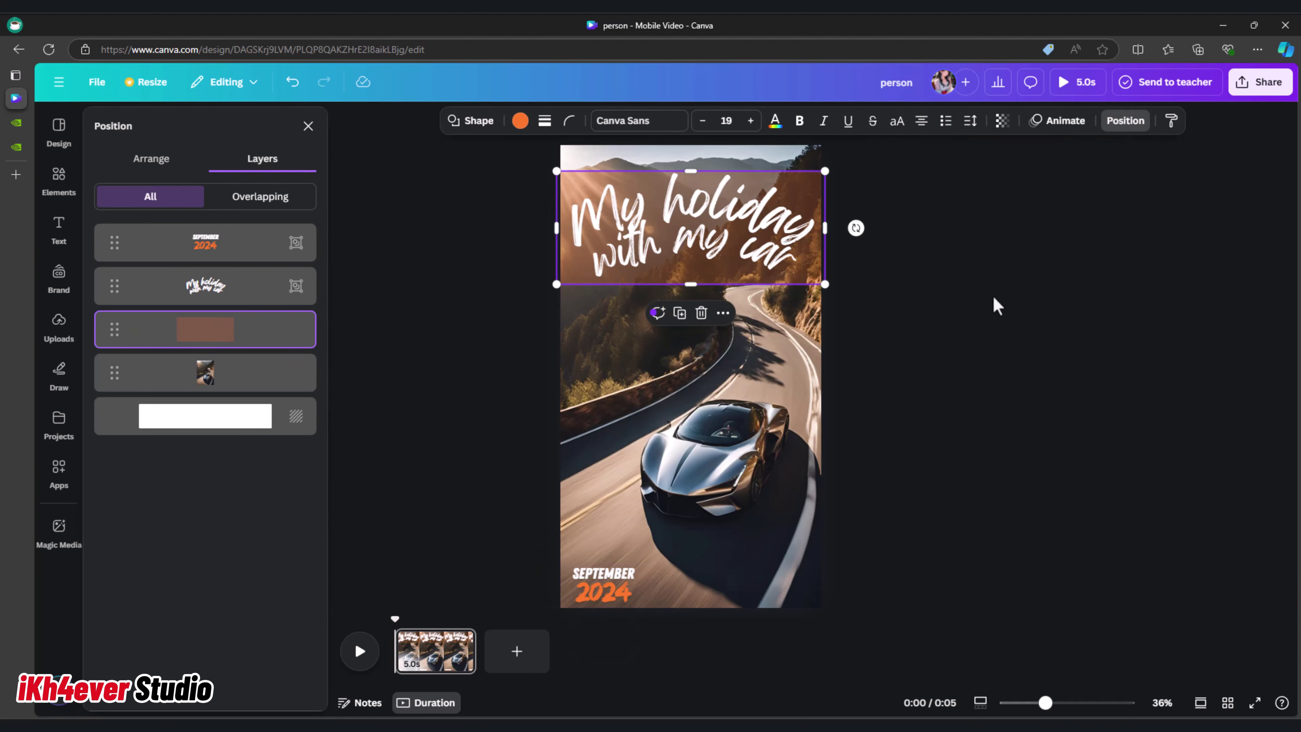
left_click(1001, 300)
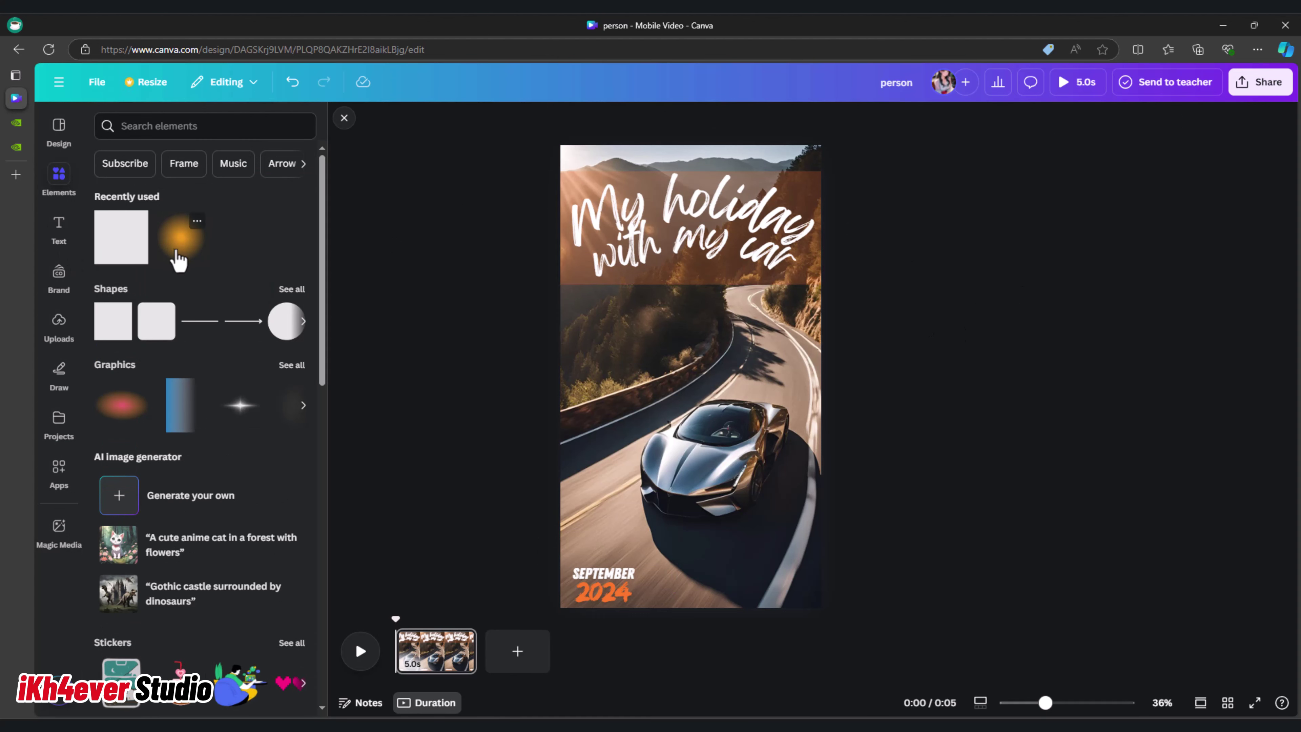
Add the recently used orange glow over the "SEPTEMBER 2024" caption and arrange its layer beneath the text.
left_click(180, 237)
left_click_drag(687, 392, 597, 594)
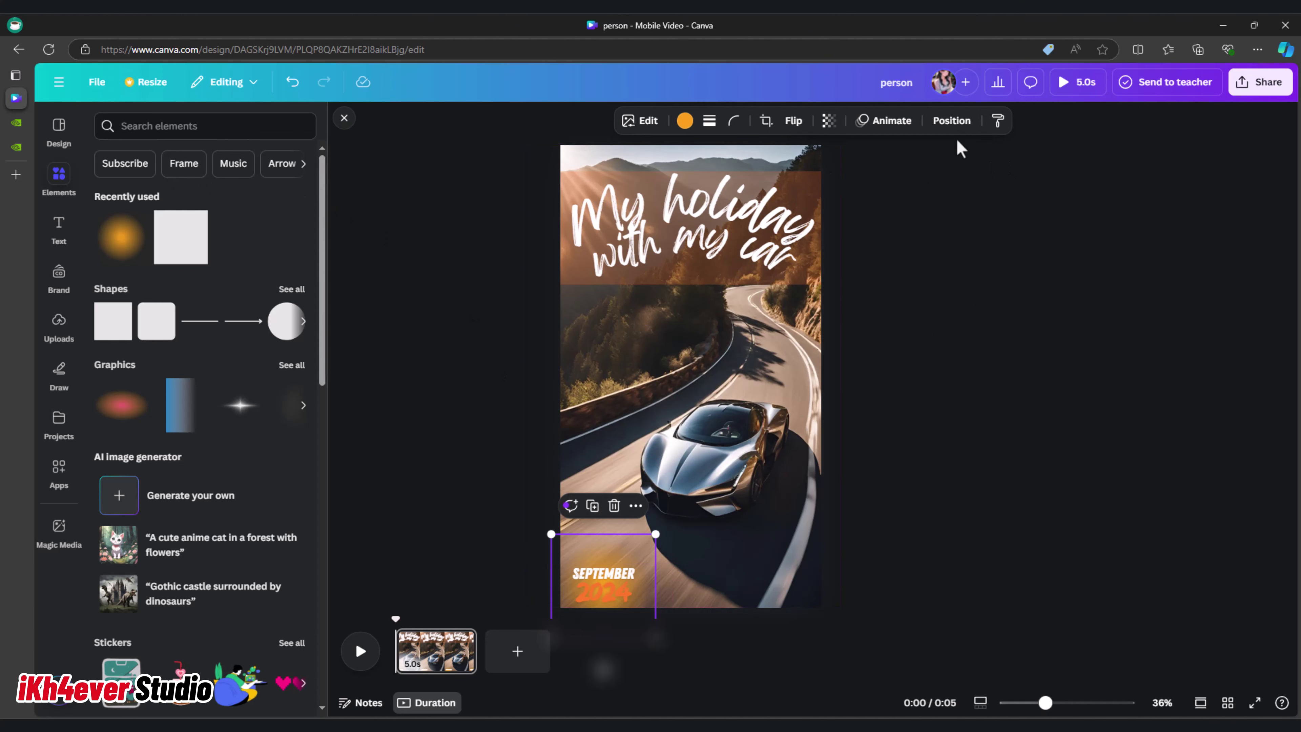
left_click(943, 128)
mouse_move(206, 339)
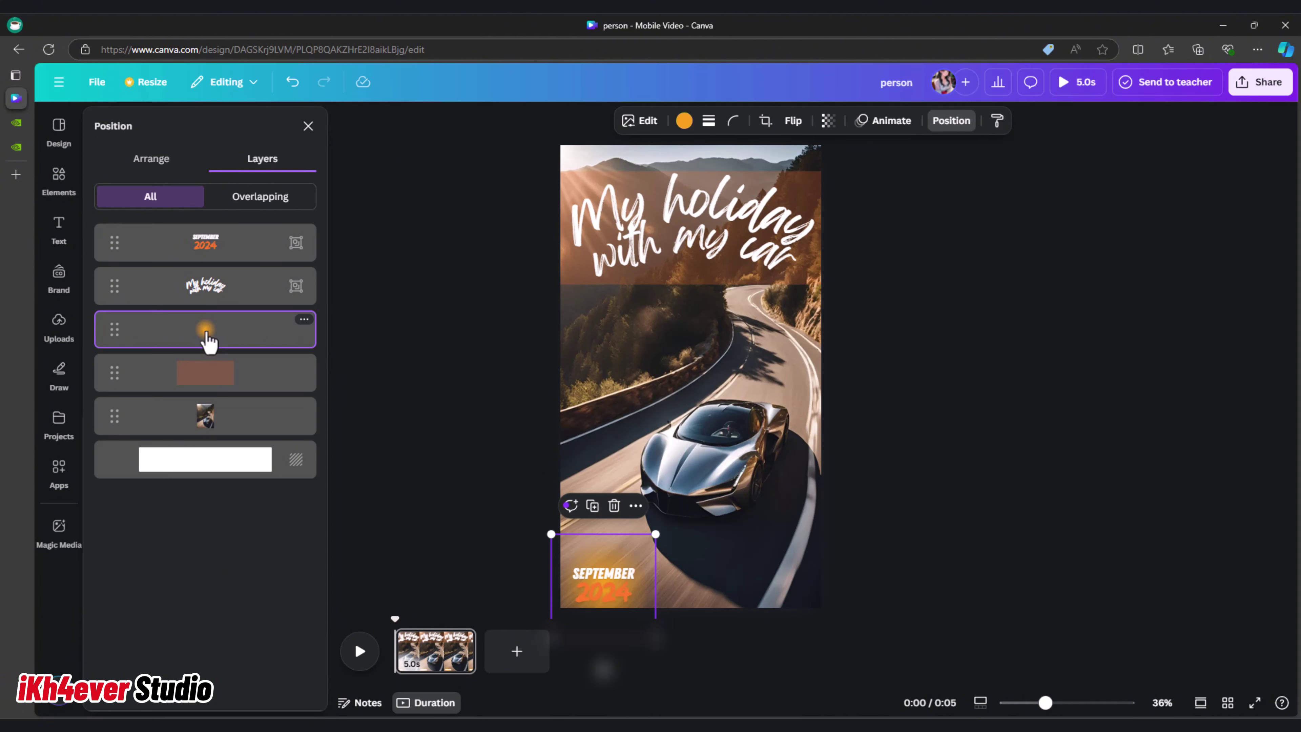
left_click_drag(207, 338, 205, 388)
key("Escape")
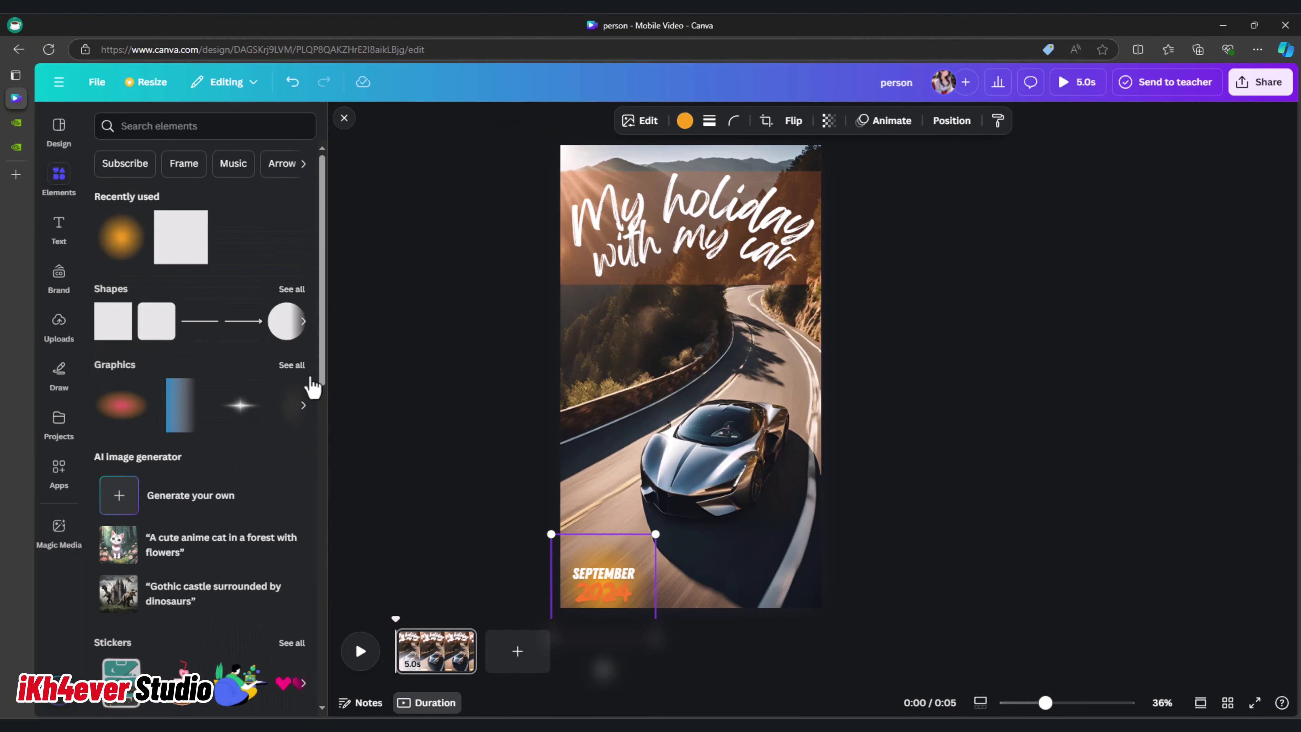
left_click(876, 570)
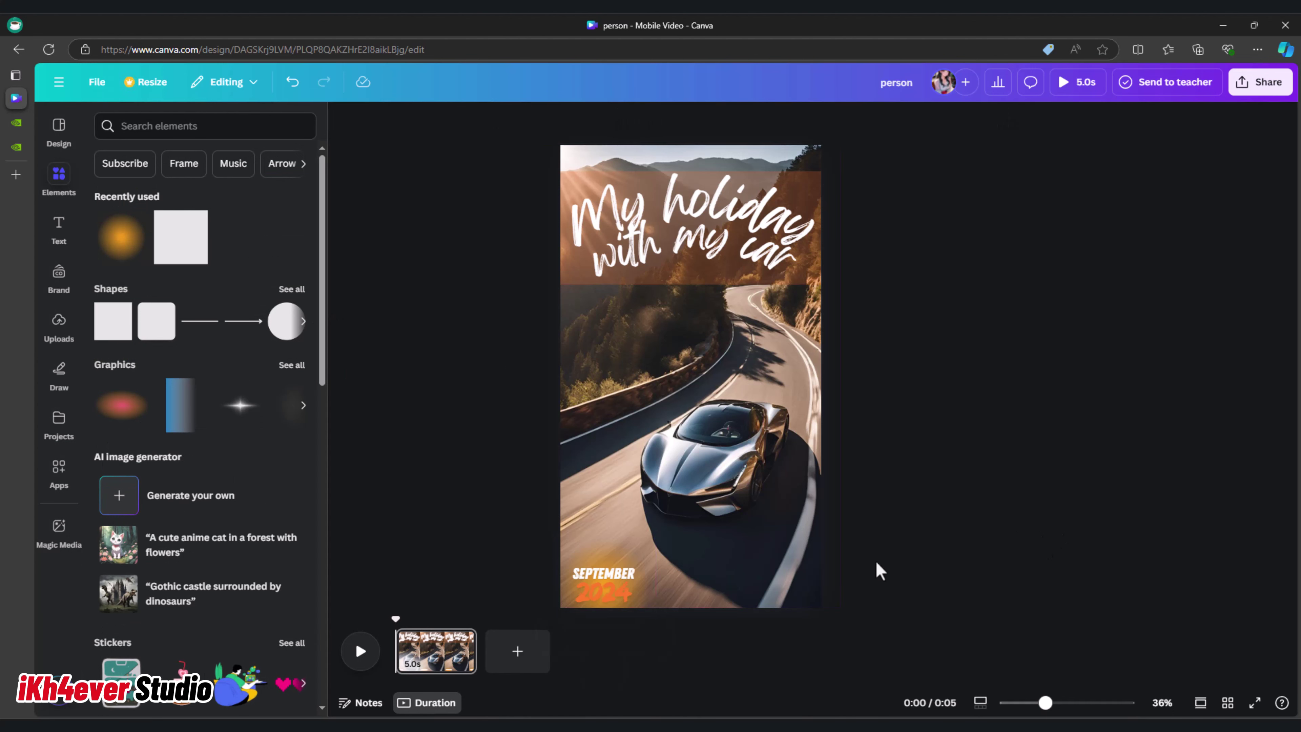
Set the transparency of the orange glow behind the "SEPTEMBER 2024" caption to 37.
left_click(600, 567)
left_click(829, 123)
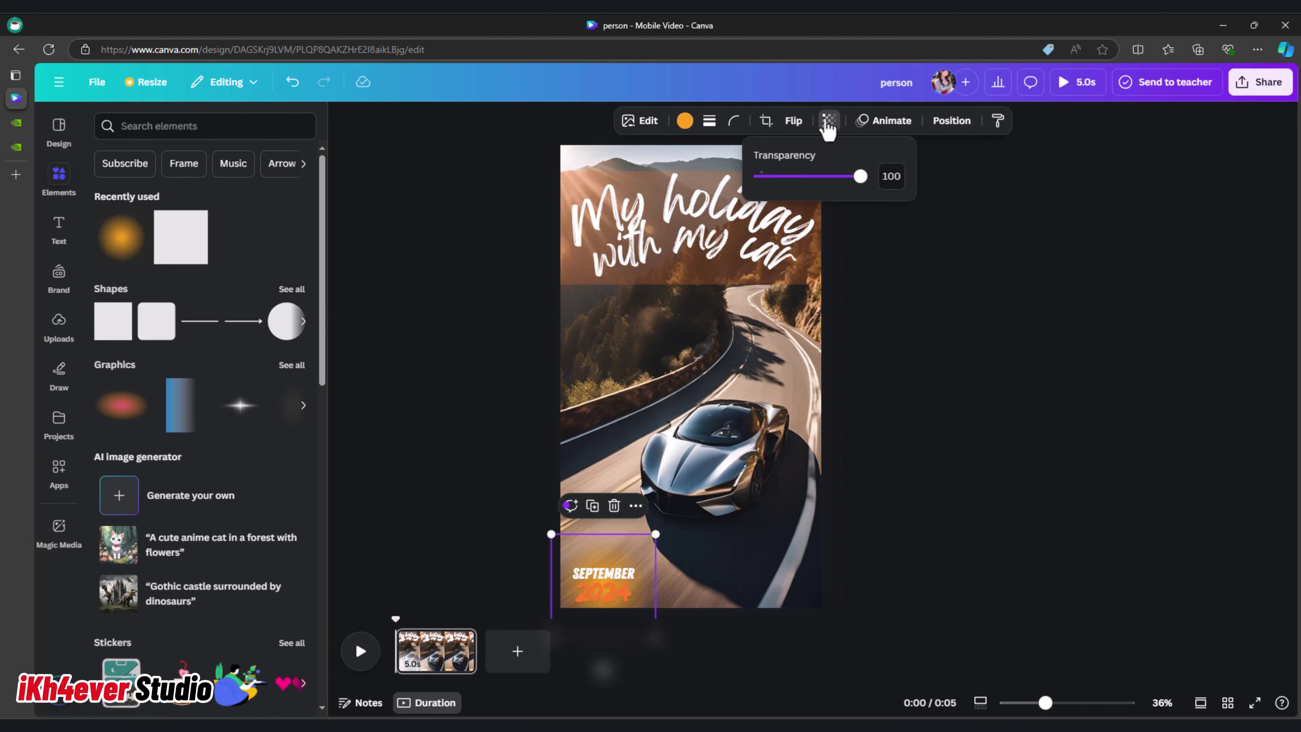
left_click_drag(860, 176, 797, 177)
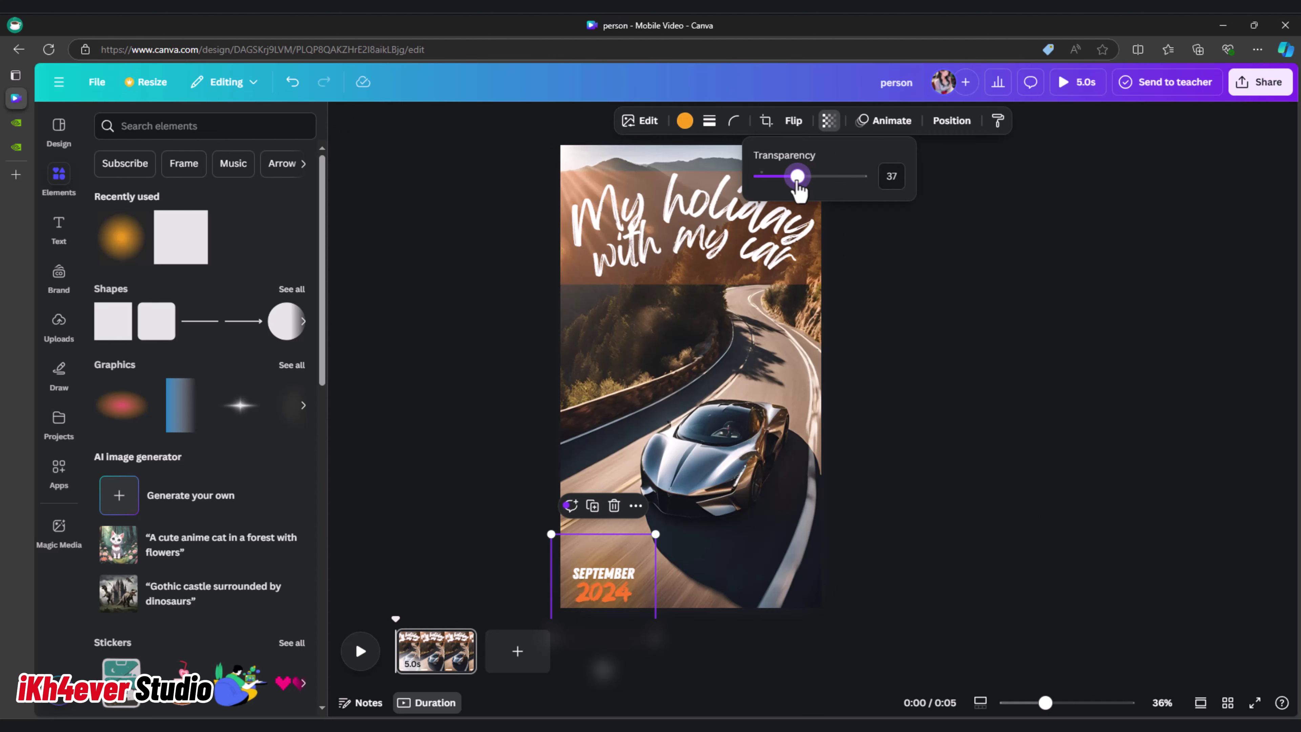
left_click(945, 423)
left_click(990, 388)
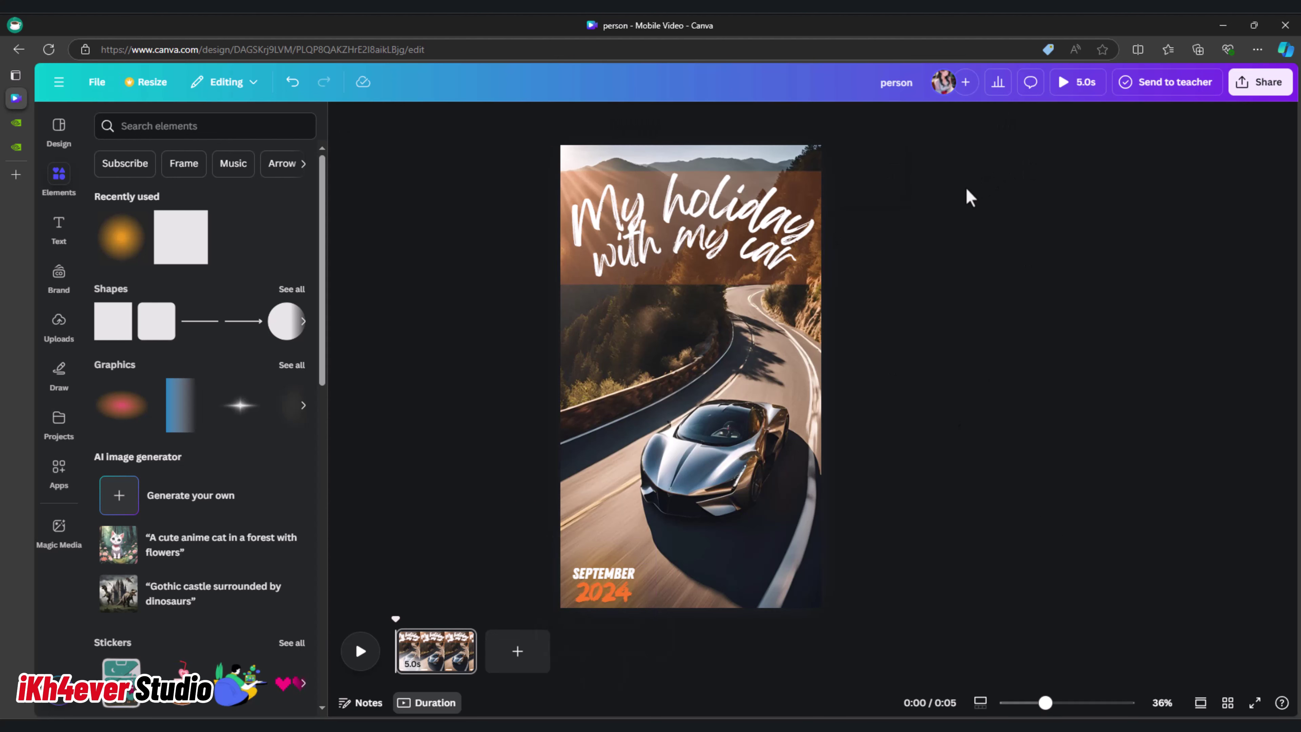
Download the design as a PNG at size 3.125 (3,375 × 6,000 px).
left_click(1254, 83)
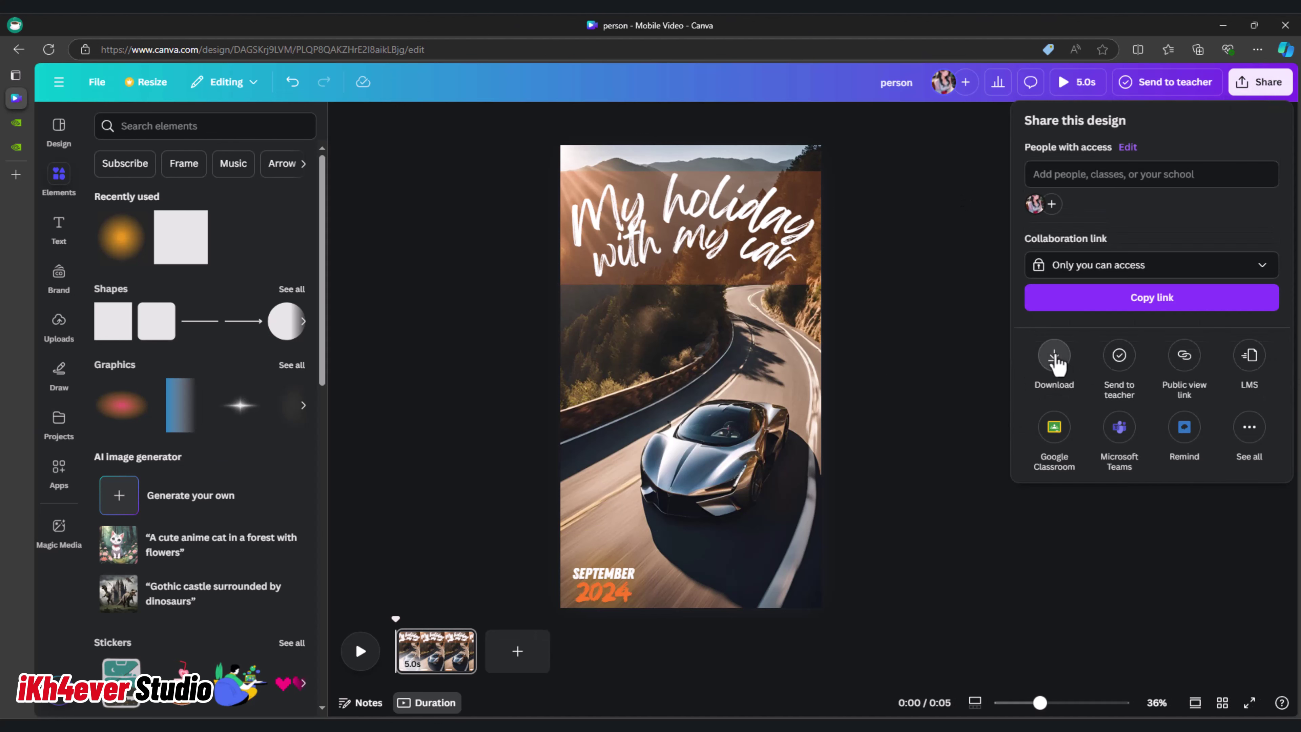
left_click(1052, 354)
left_click(1093, 186)
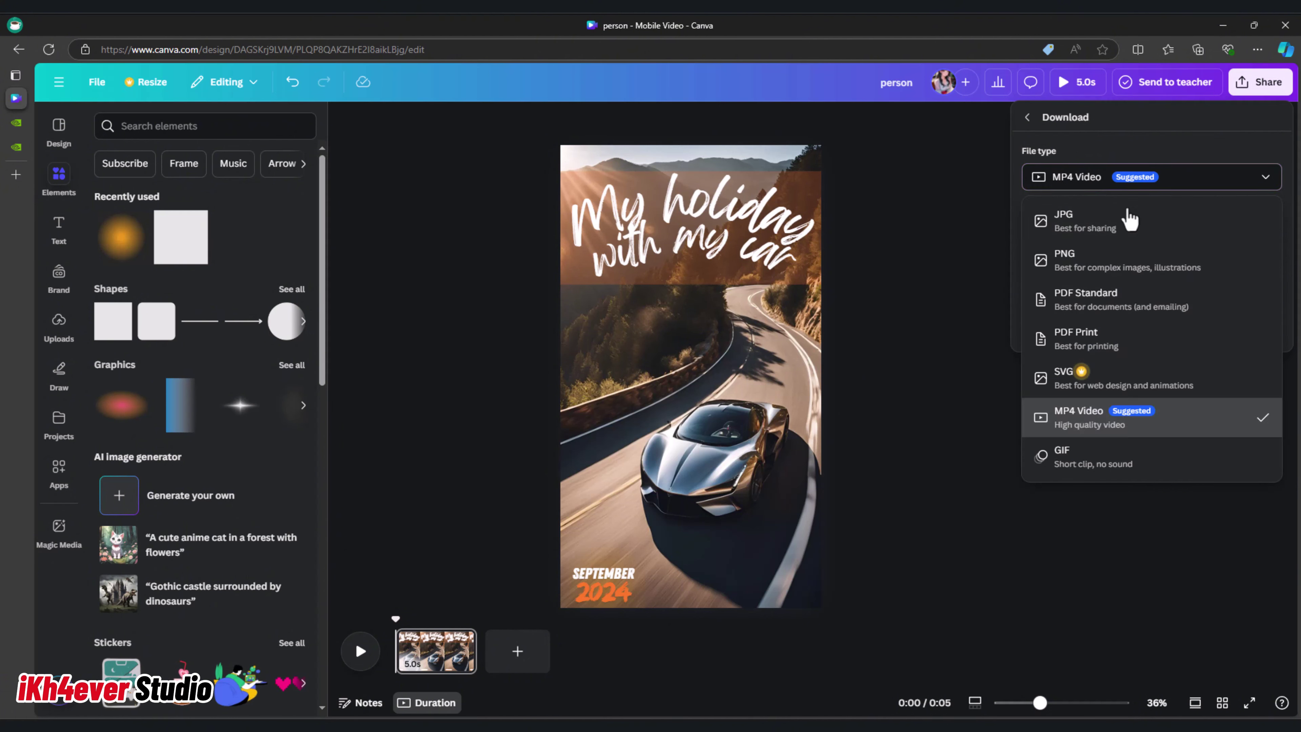
left_click(1075, 259)
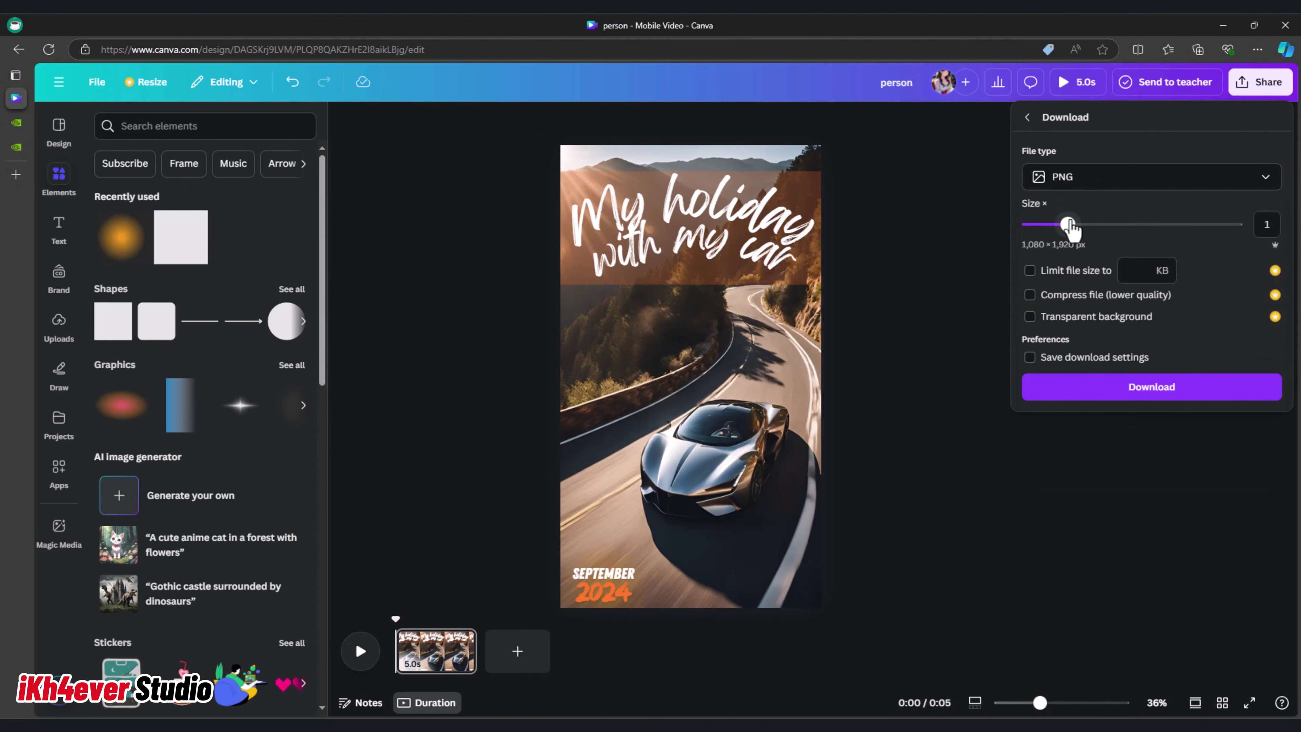
left_click_drag(1068, 224, 1236, 224)
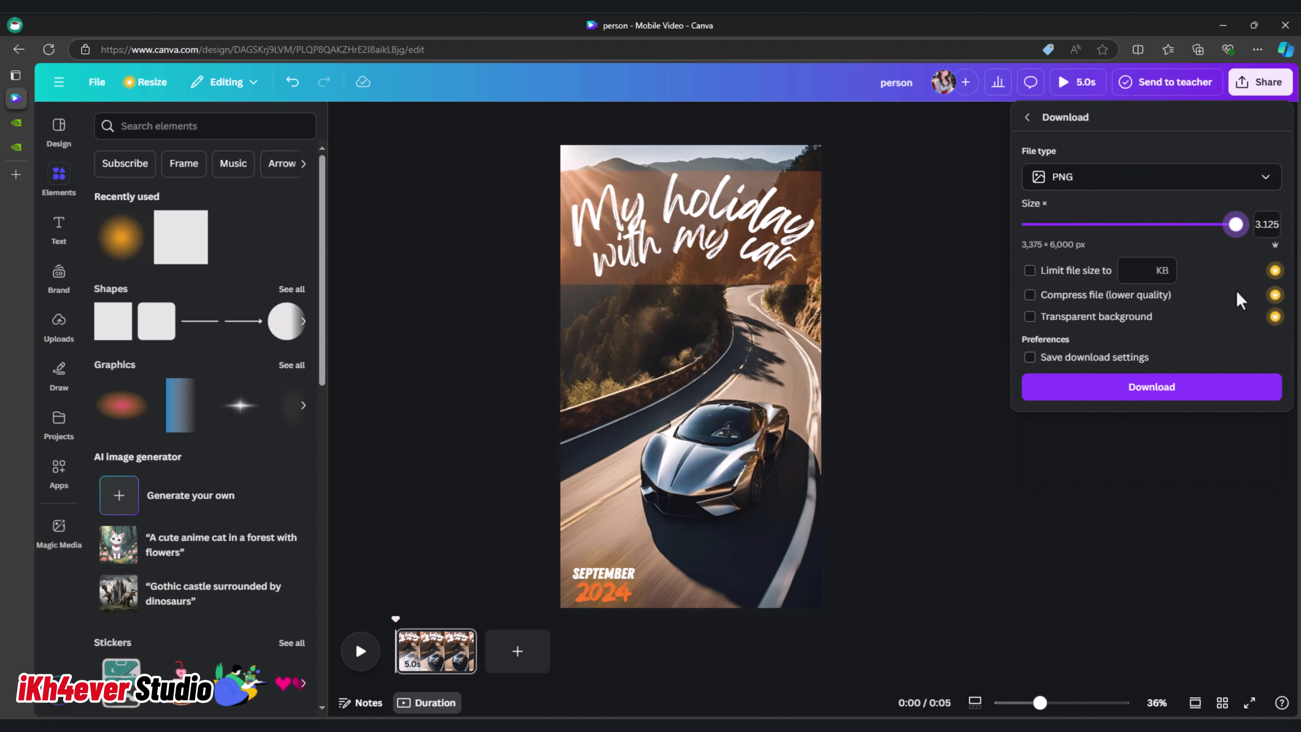
left_click(1104, 388)
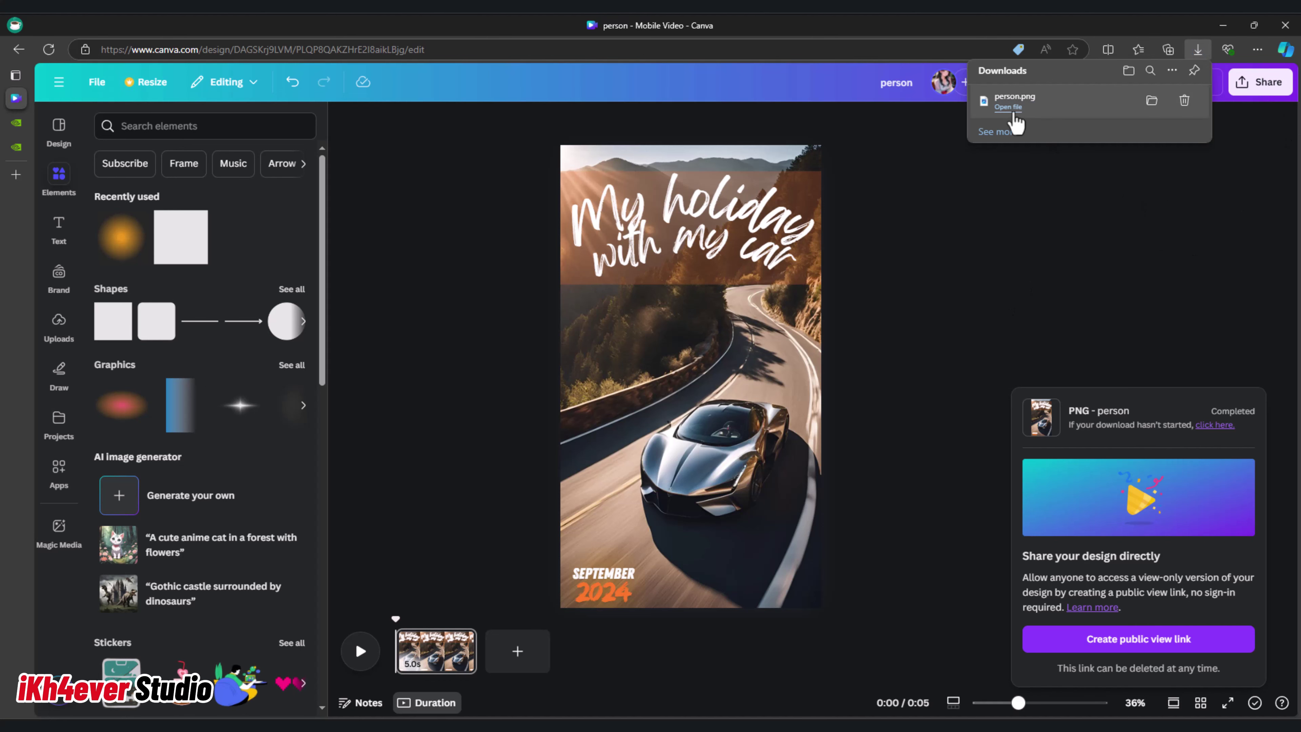
Open the downloaded person.png and examine the title, car and date caption up close.
left_click(1010, 108)
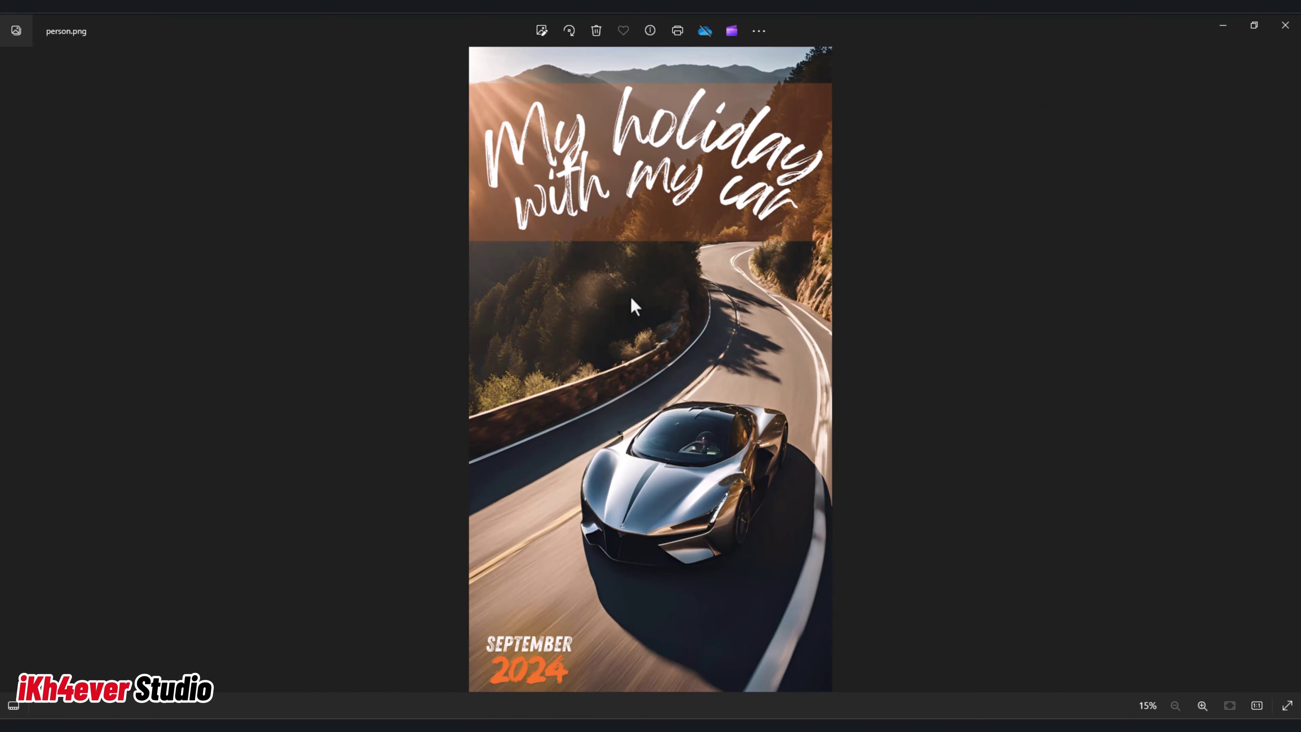
scroll(631, 267, "up", 4)
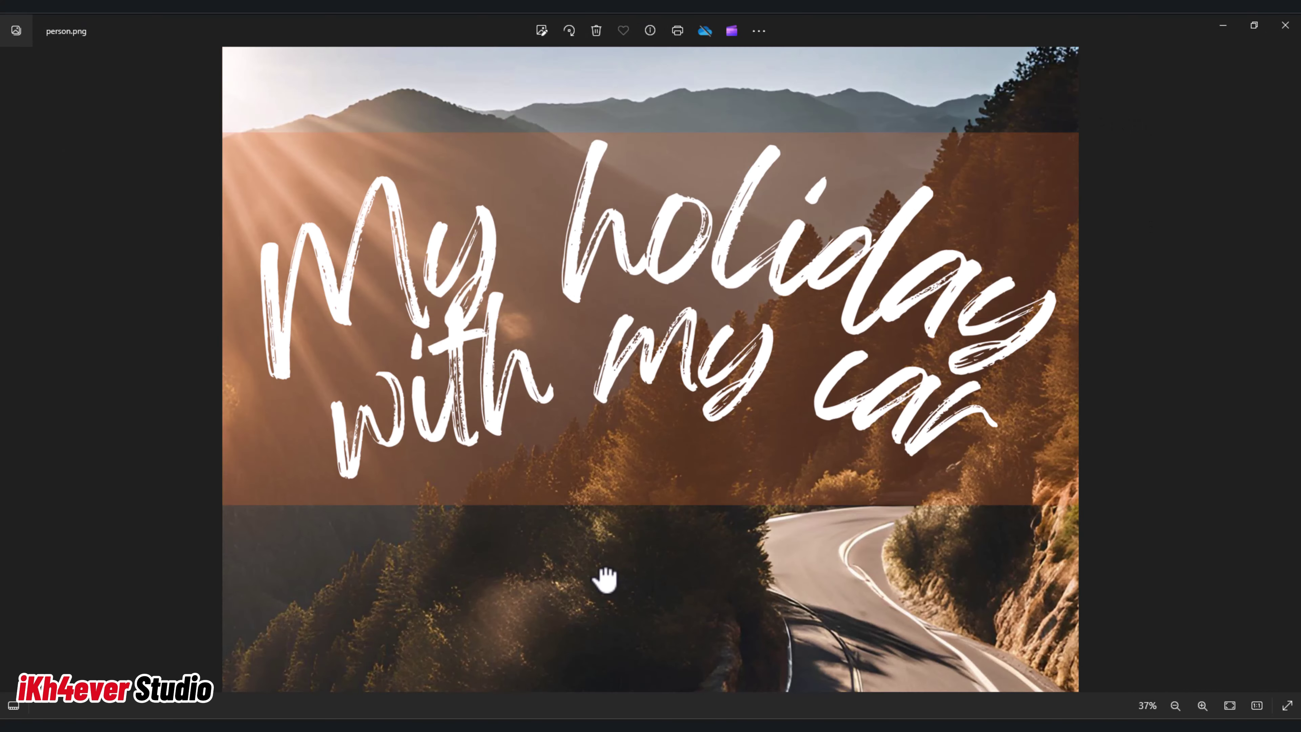
left_click_drag(604, 579, 627, 265)
left_click_drag(655, 446, 618, 250)
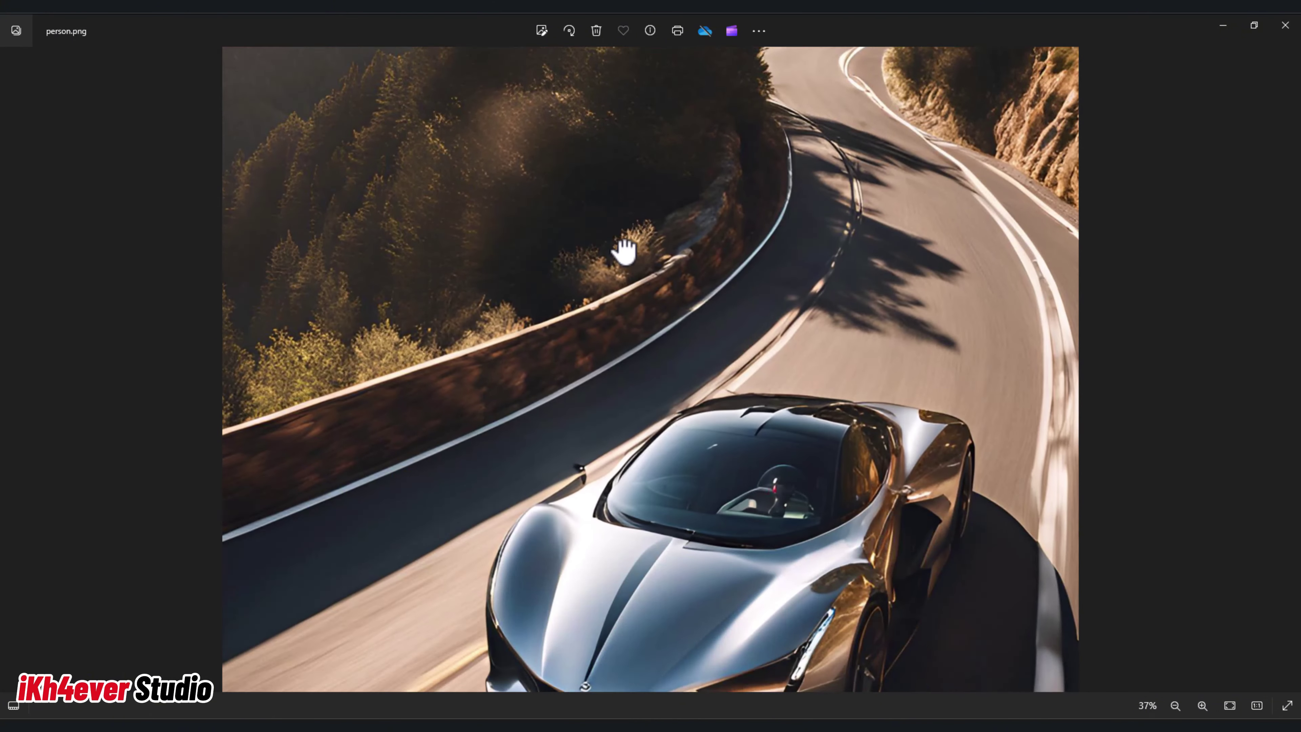
left_click_drag(596, 435, 569, 228)
left_click_drag(561, 538, 528, 343)
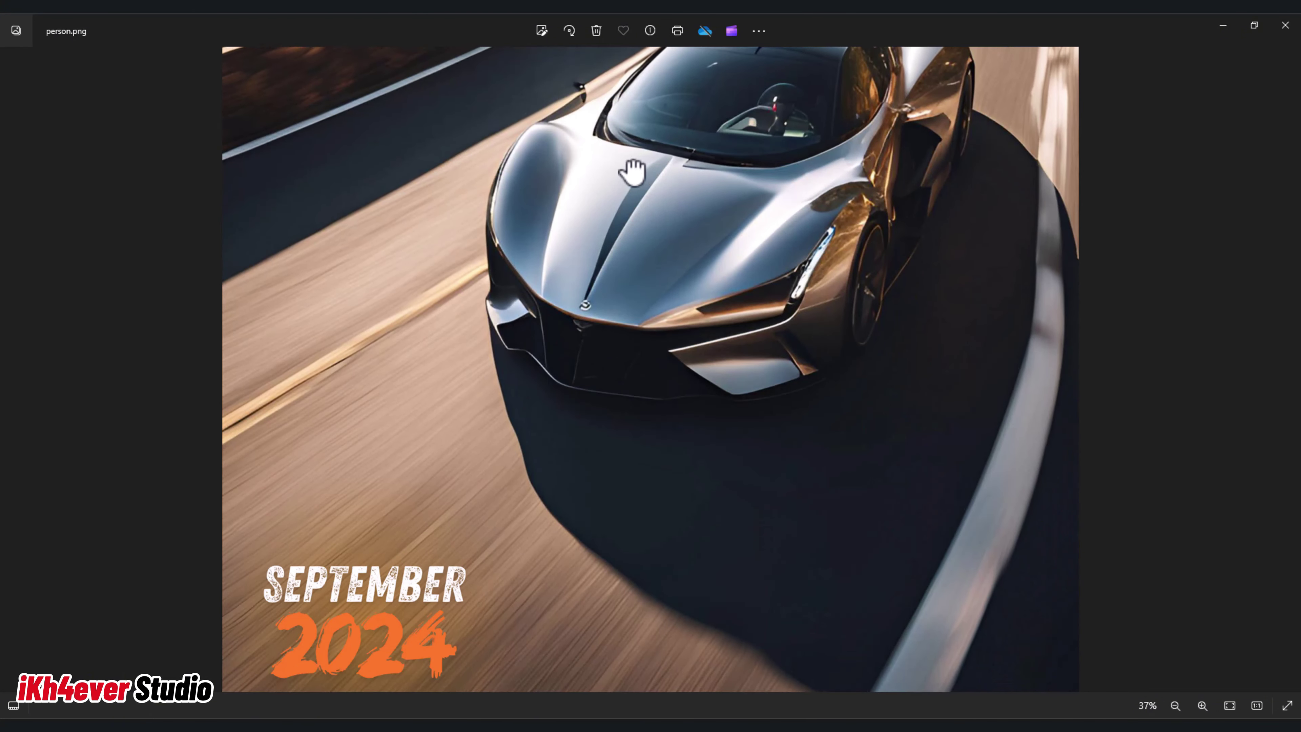
left_click_drag(633, 169, 639, 442)
left_click_drag(661, 233, 664, 420)
scroll(655, 436, "down", 10)
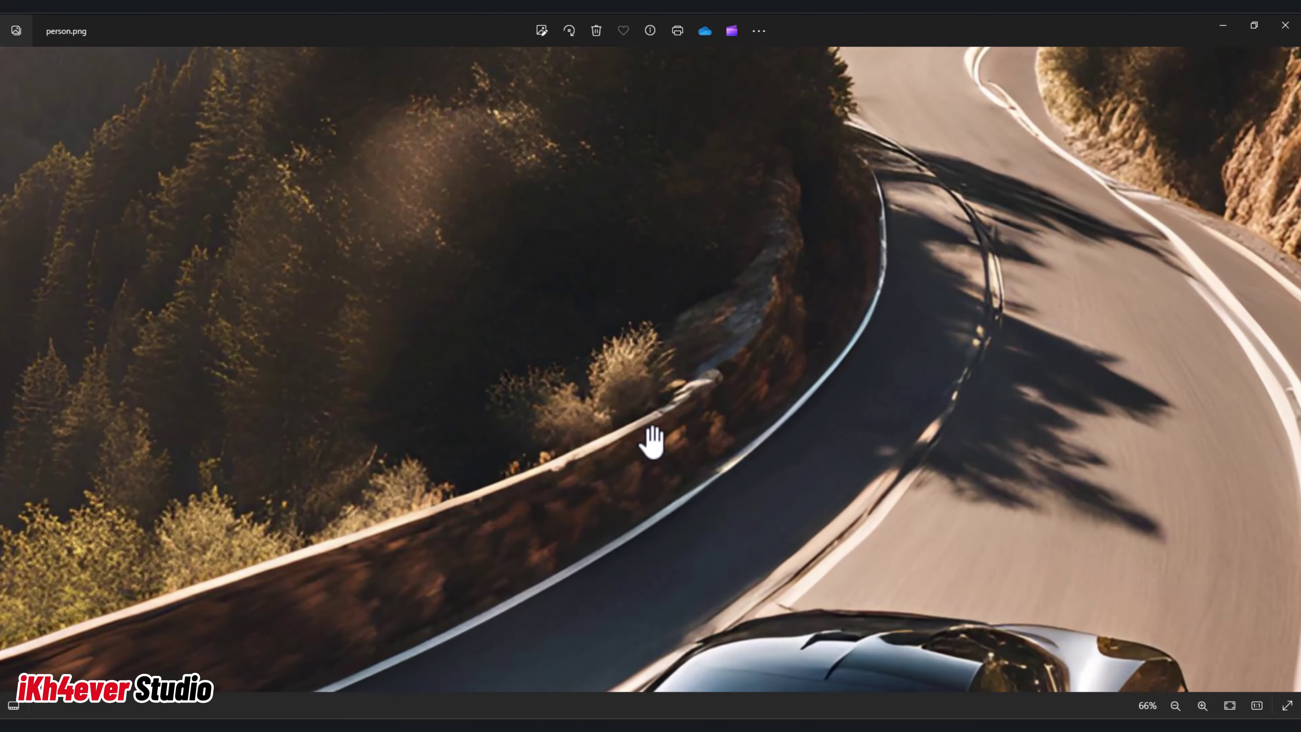